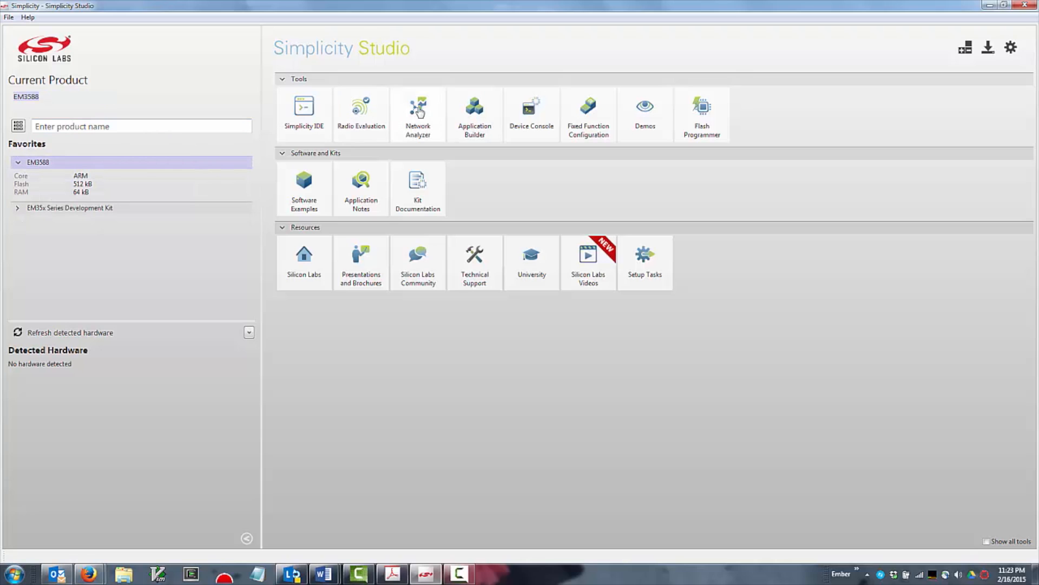
Open Application Builder and start a new project with the Silicon Labs AppBuilder Project wizard
left_click(474, 120)
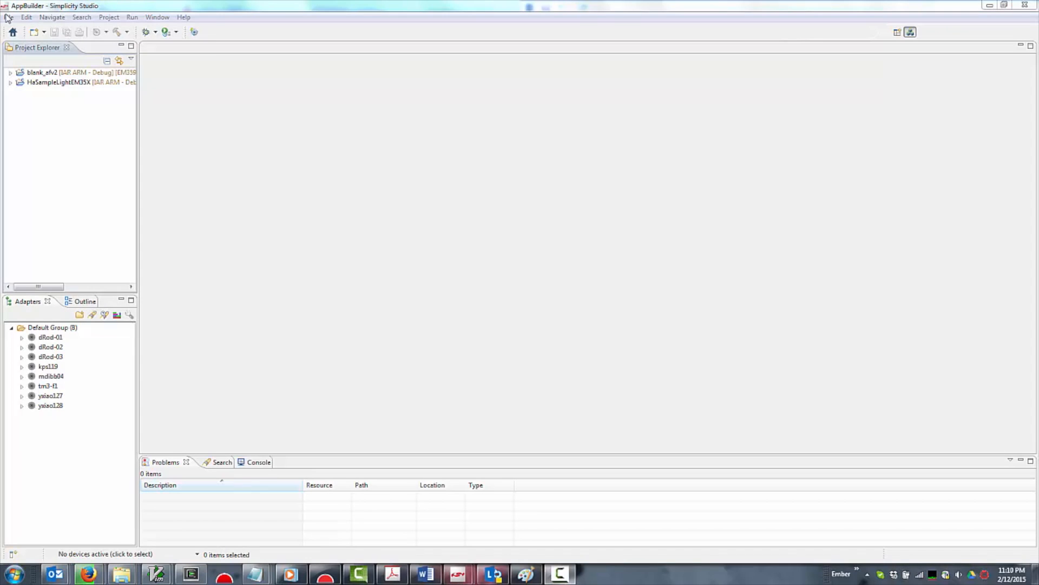
left_click(9, 17)
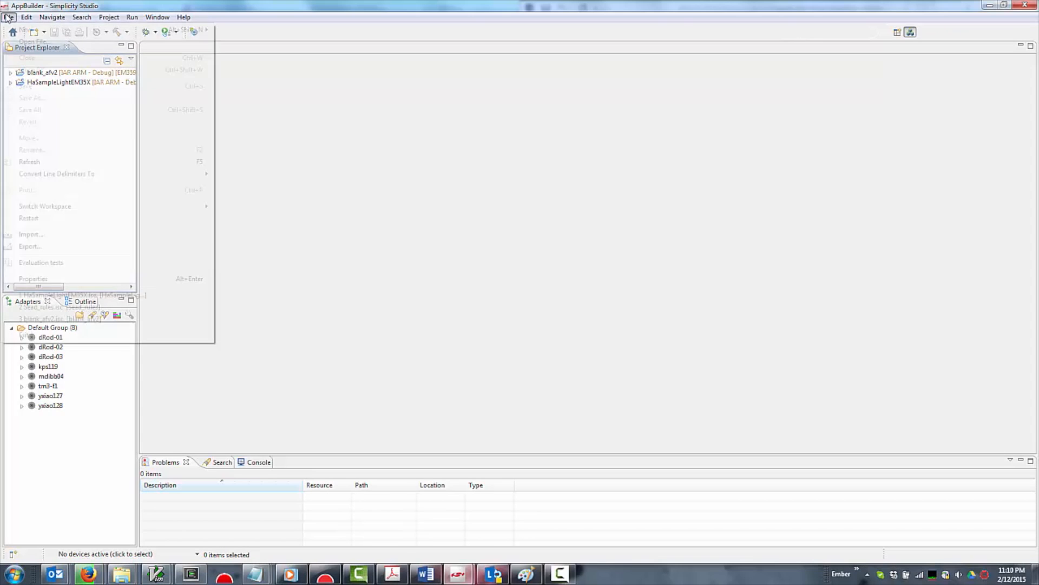
mouse_move(12, 32)
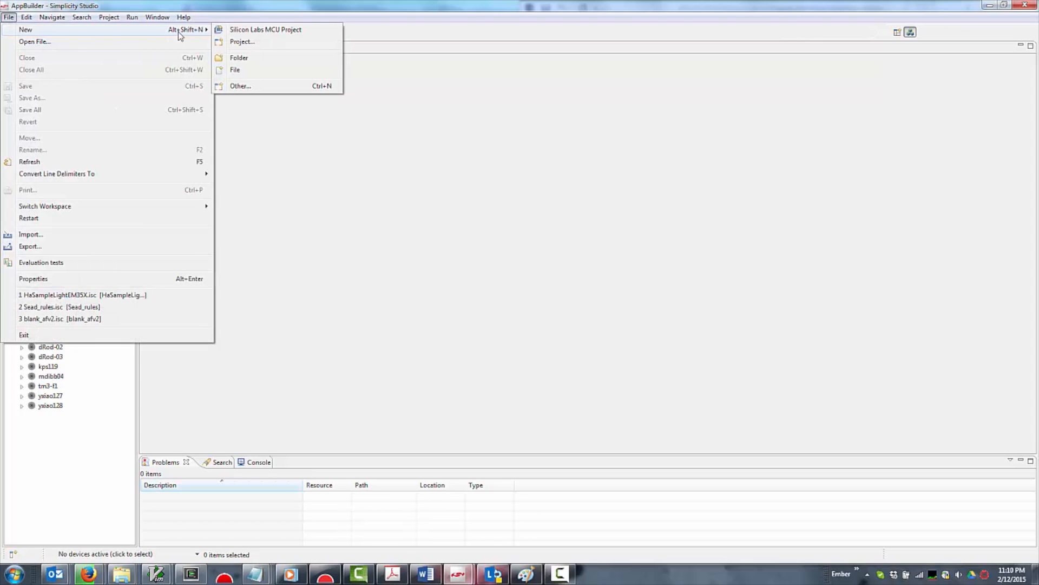
left_click(240, 43)
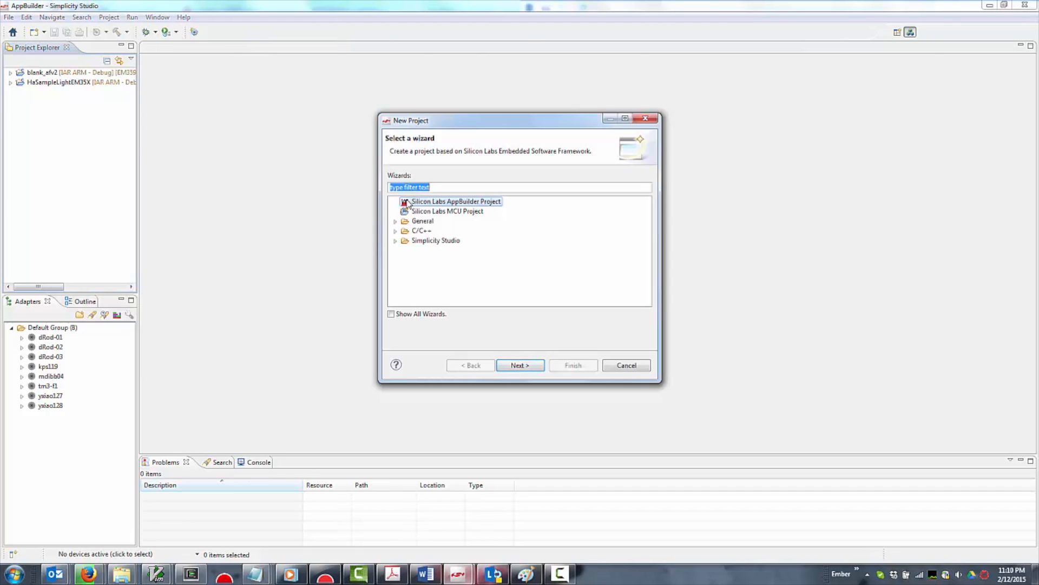
left_click(395, 230)
double_click(414, 202)
Choose ZCL Application Framework V2 with the EmberZNet 5.4 GA stack and start from a blank application
left_click(419, 207)
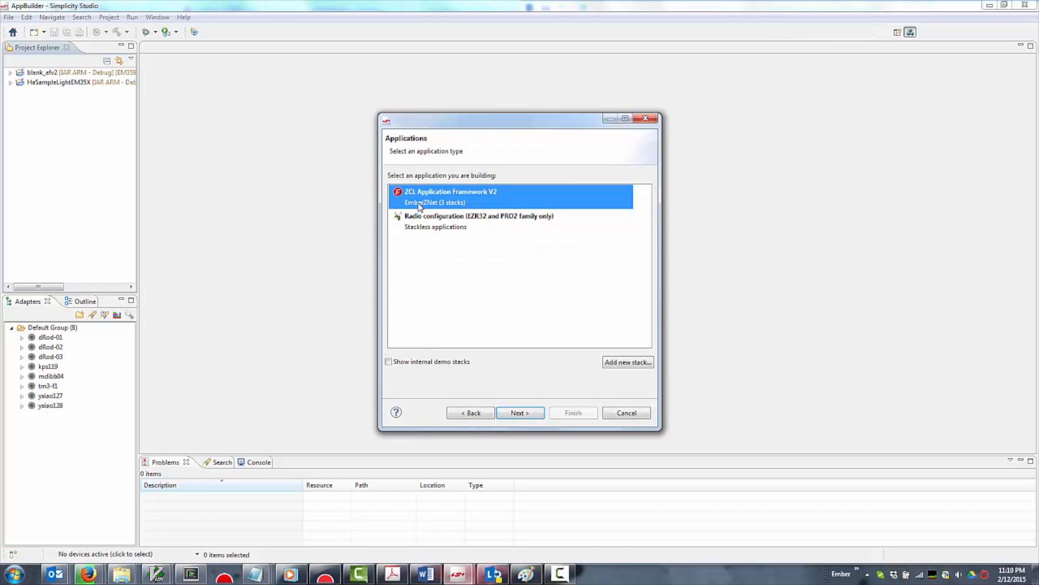
left_click(519, 412)
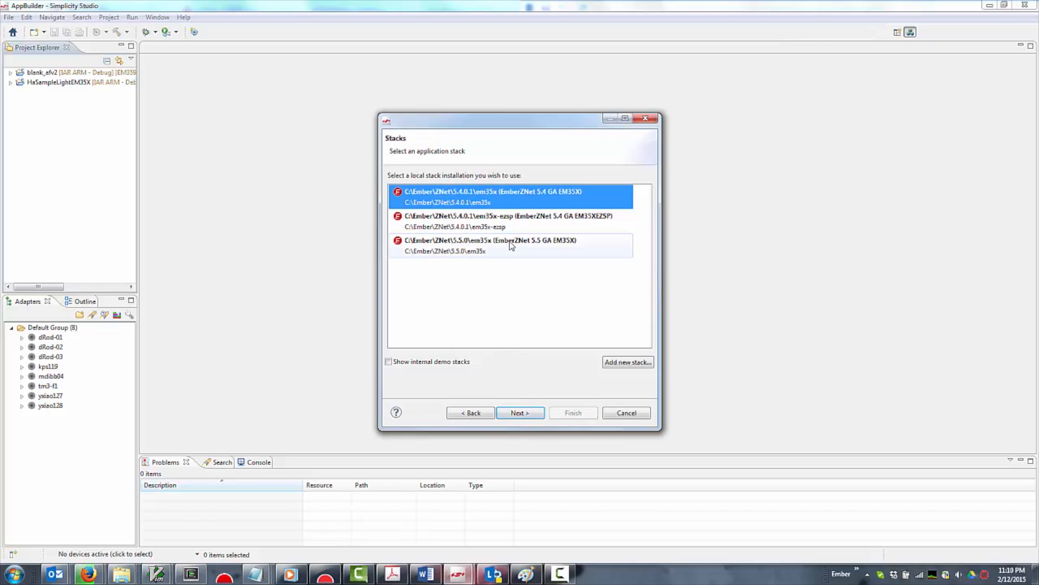
left_click(531, 416)
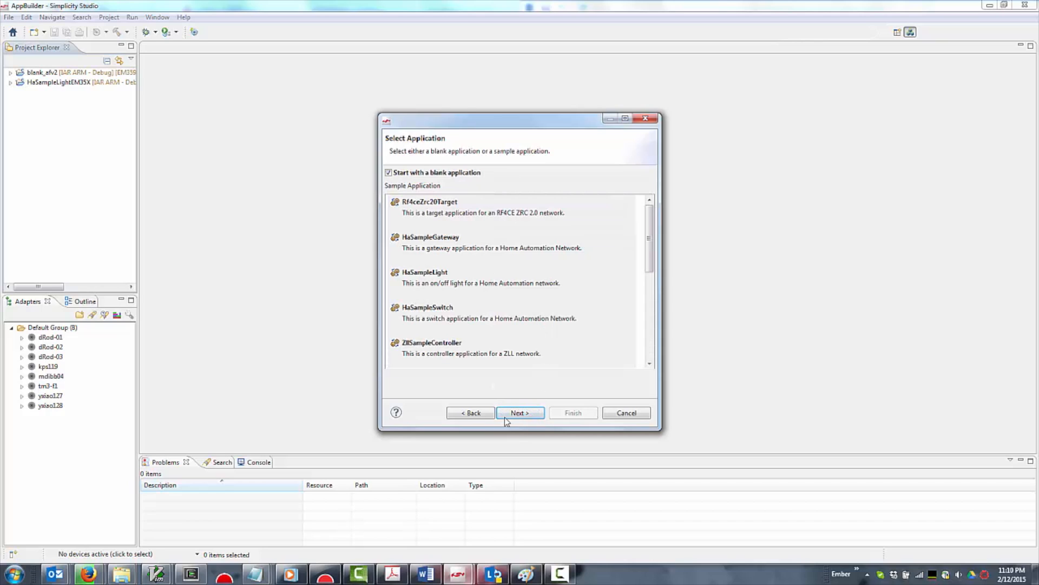
left_click(509, 418)
Name the project MyProject and create it for the EM35x Series Development Kit with the EM3588 part
left_click_drag(489, 176, 358, 181)
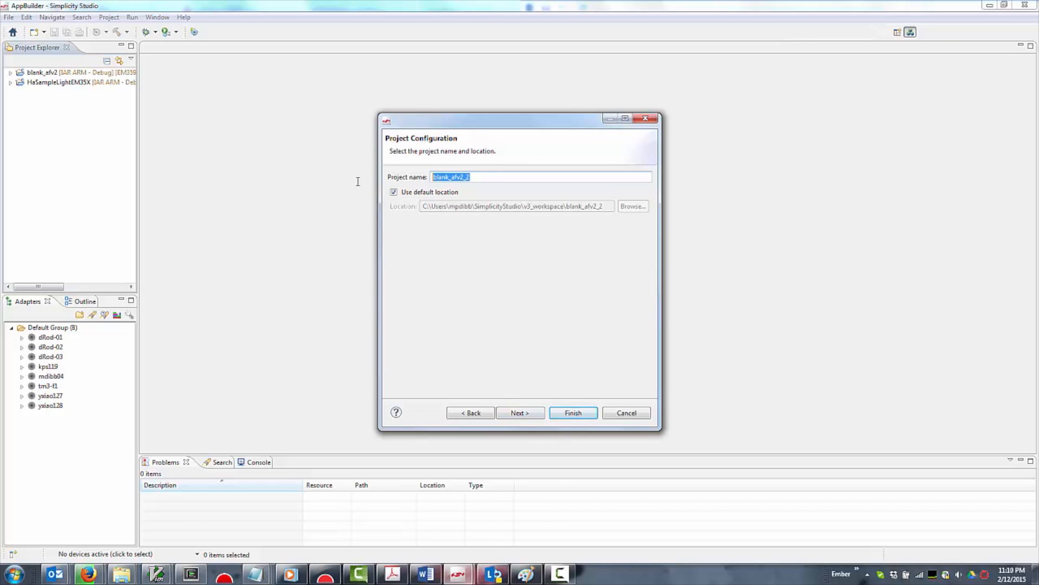
type("MyProject")
left_click(538, 415)
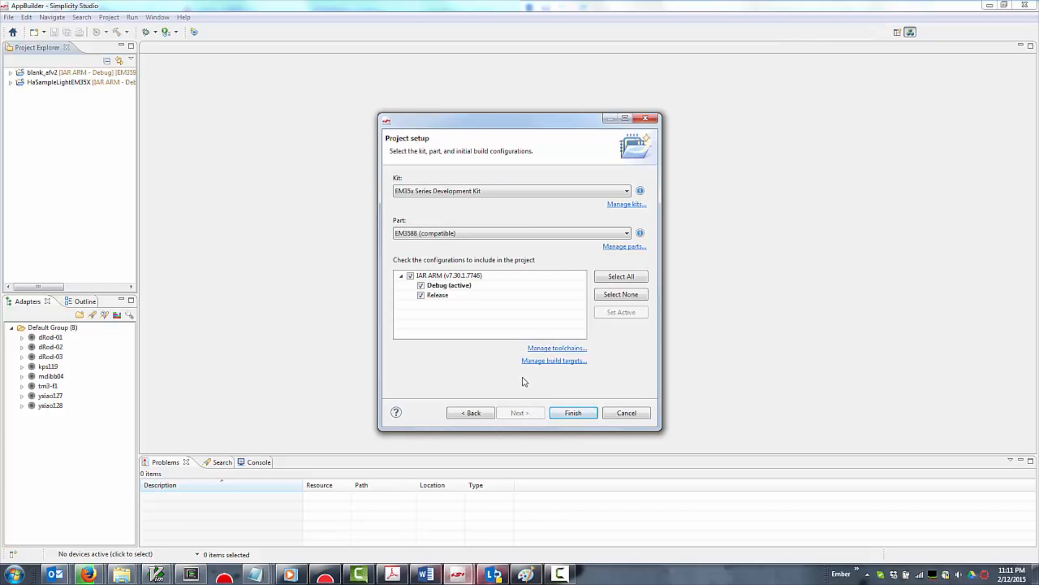
left_click(571, 413)
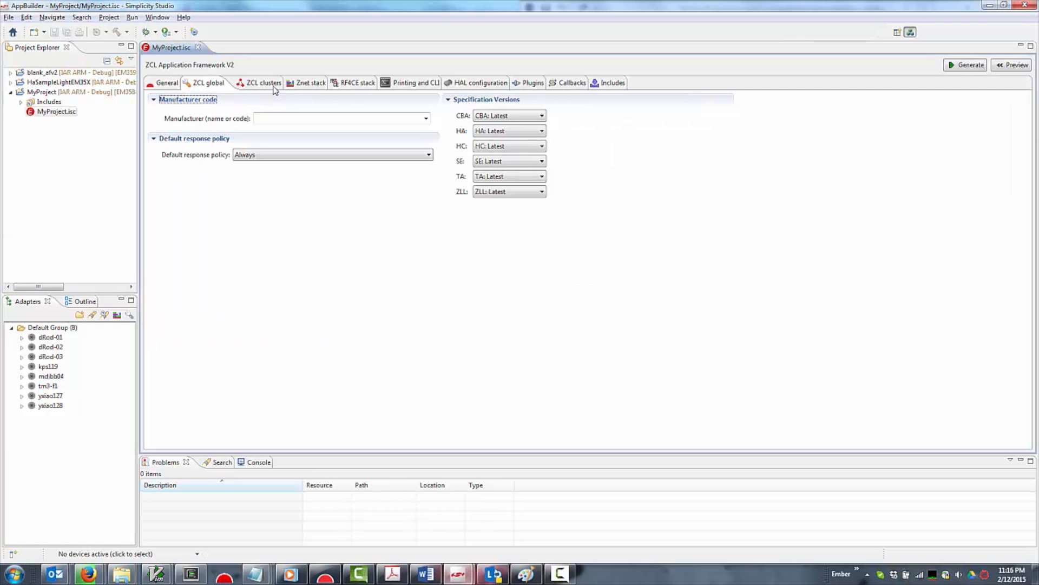
Set the ZCL device type of the primary endpoint configuration to HA Smart Plug
left_click(270, 85)
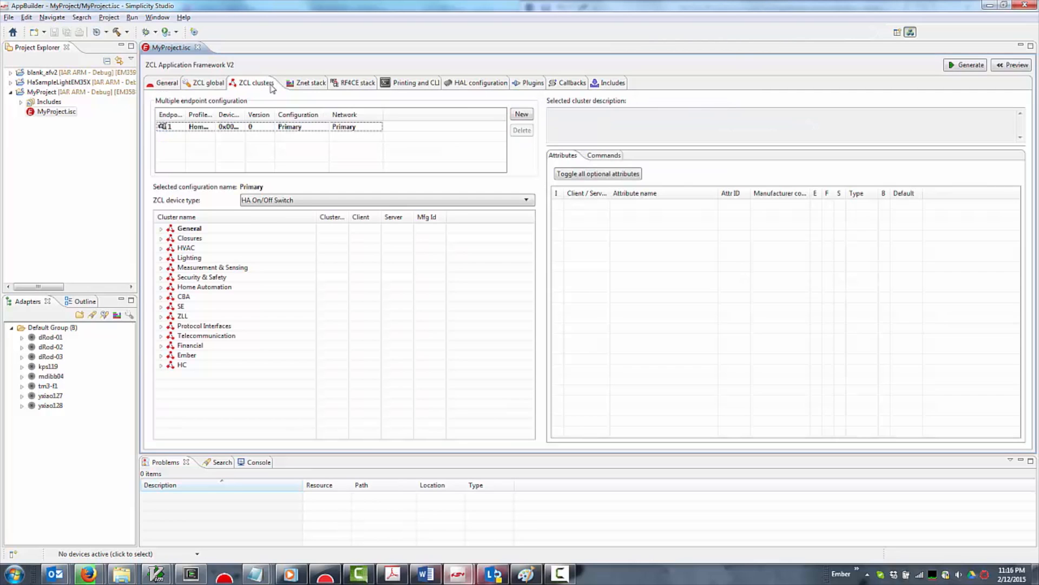
left_click(266, 200)
mouse_move(281, 211)
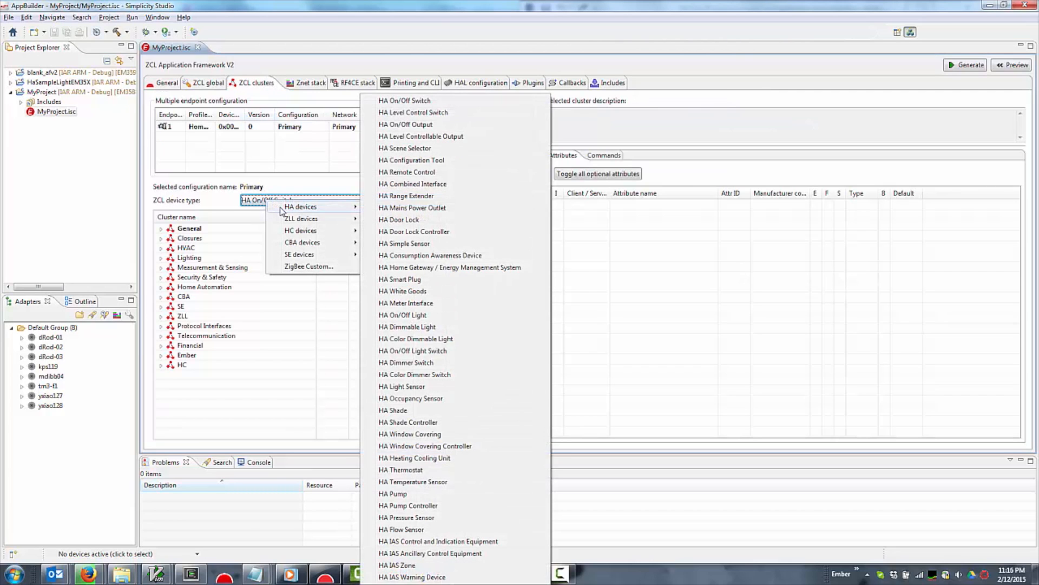
left_click(405, 279)
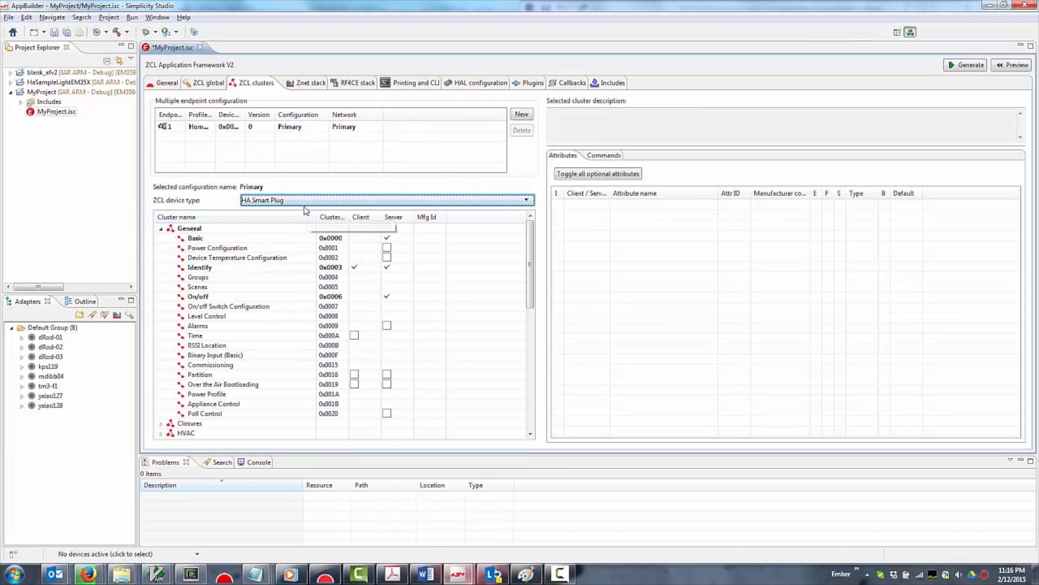
Change the ZCL device type to SE 1.2 Energy Service Interface
left_click(306, 201)
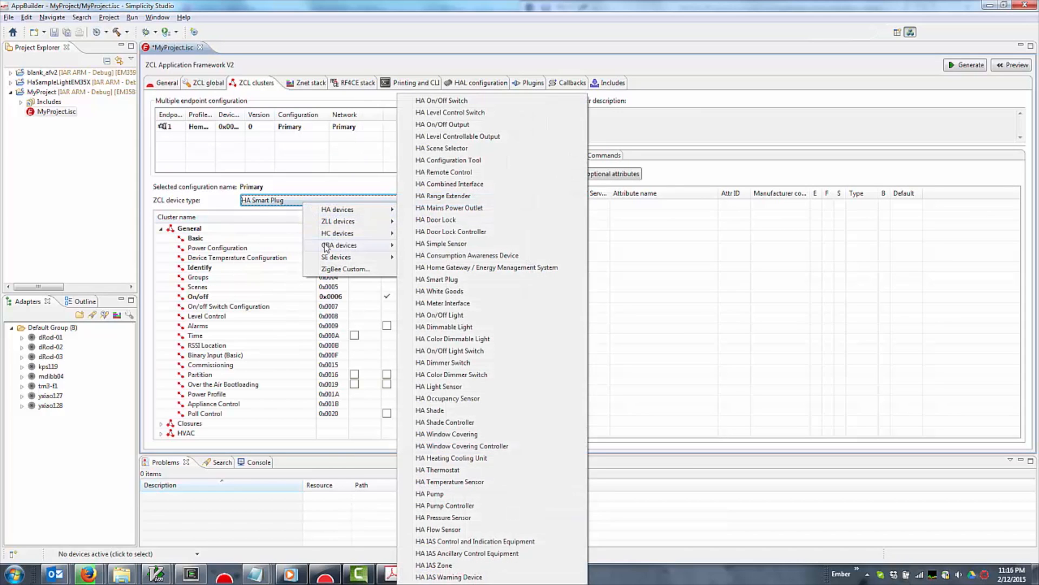
mouse_move(329, 259)
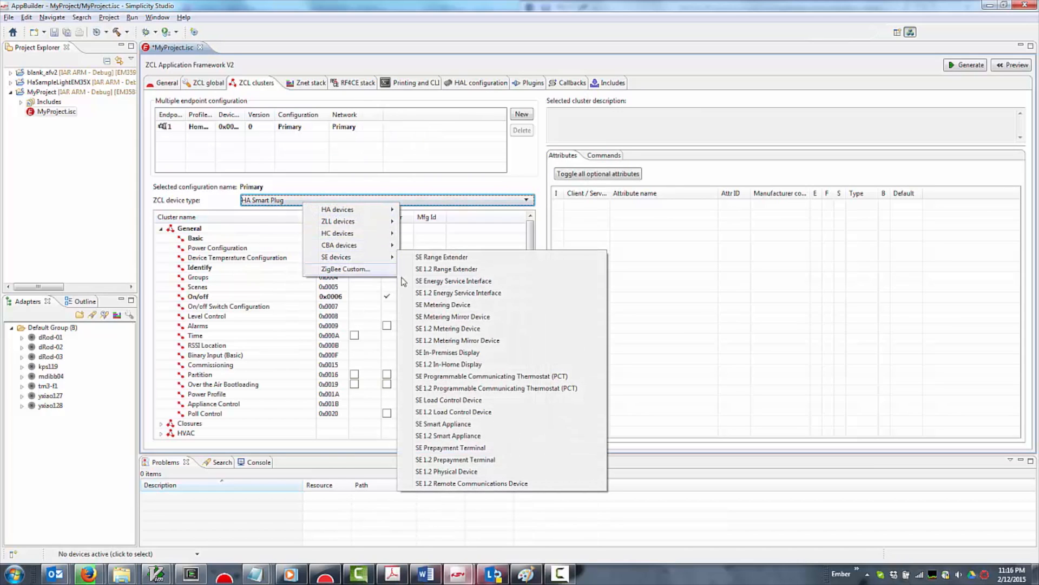
left_click(427, 293)
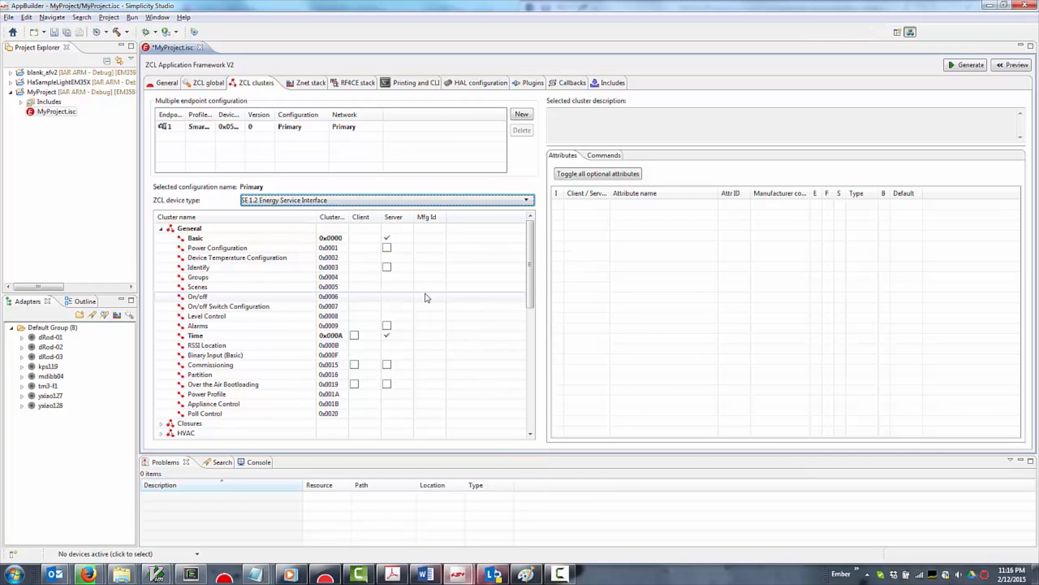
Change the ZCL device type to ZigBee Custom and open the list of device templates
left_click(359, 200)
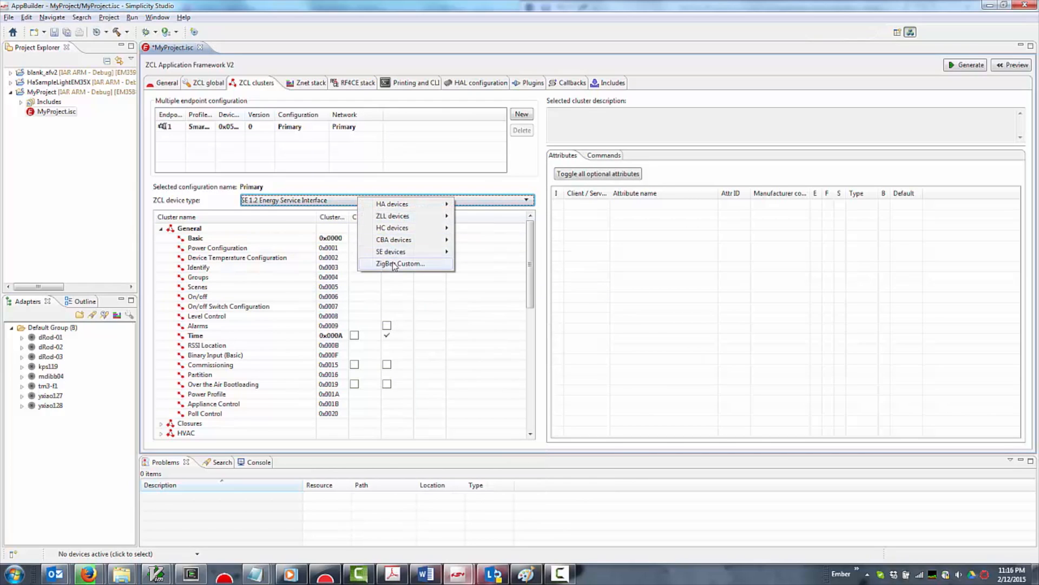
left_click(394, 264)
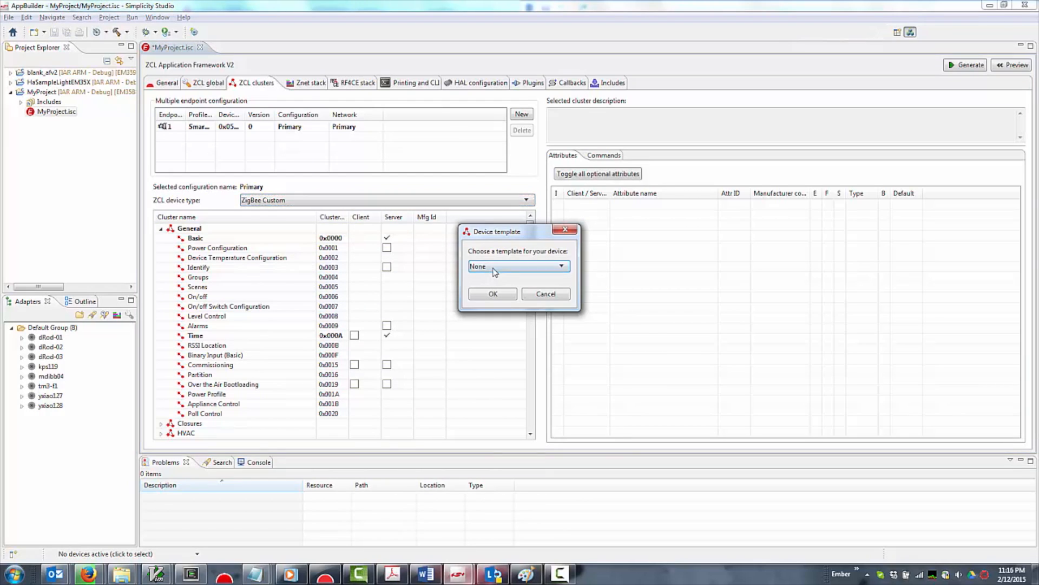
left_click(497, 267)
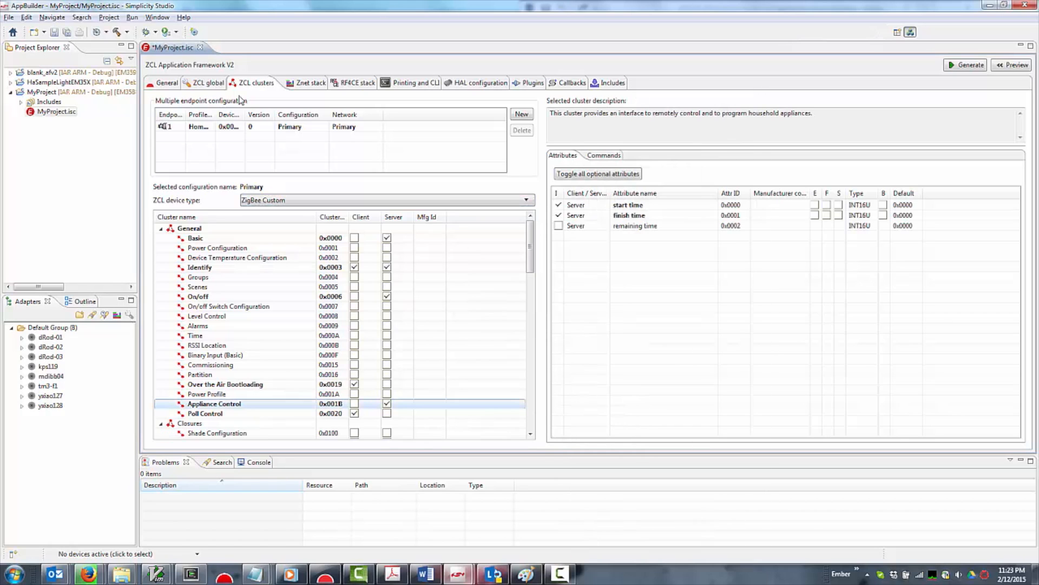
Set the primary network's ZigBee device type to End Device in the Znet stack configuration
left_click(309, 86)
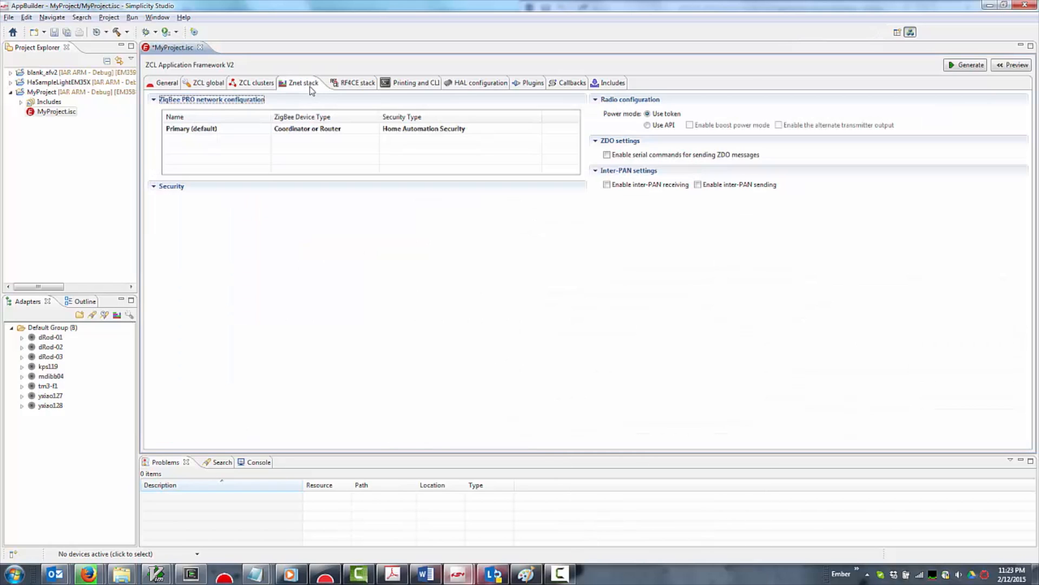
left_click(312, 128)
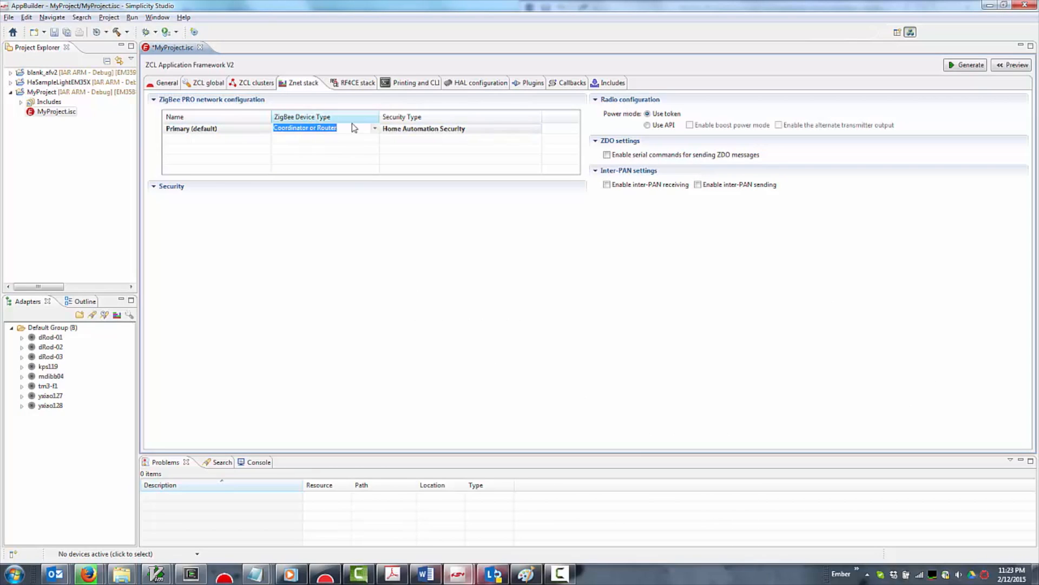
left_click(375, 129)
left_click(355, 155)
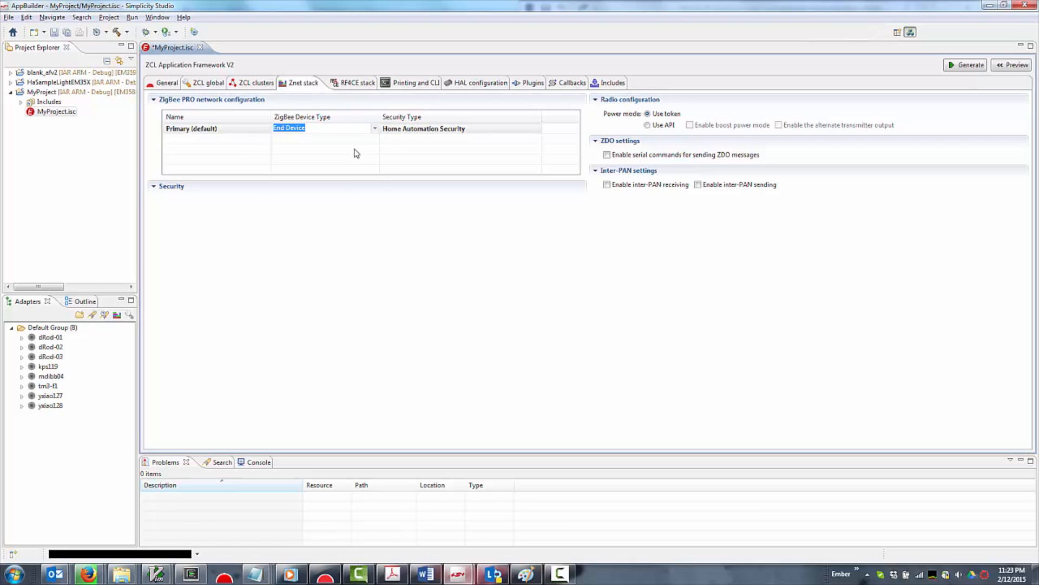
Set the primary network's ZigBee device type to Sleepy End Device
left_click(375, 129)
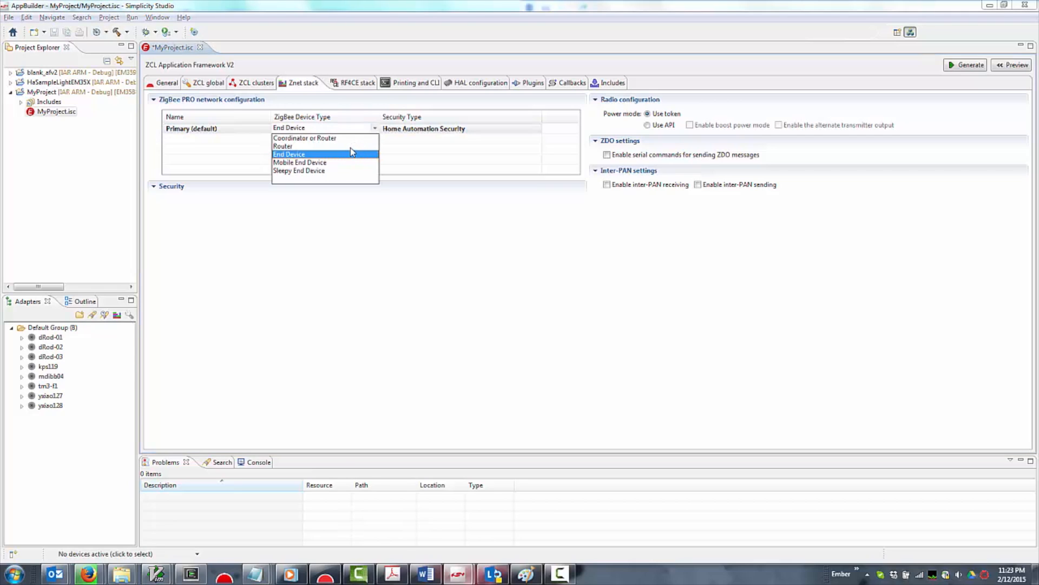
left_click(347, 171)
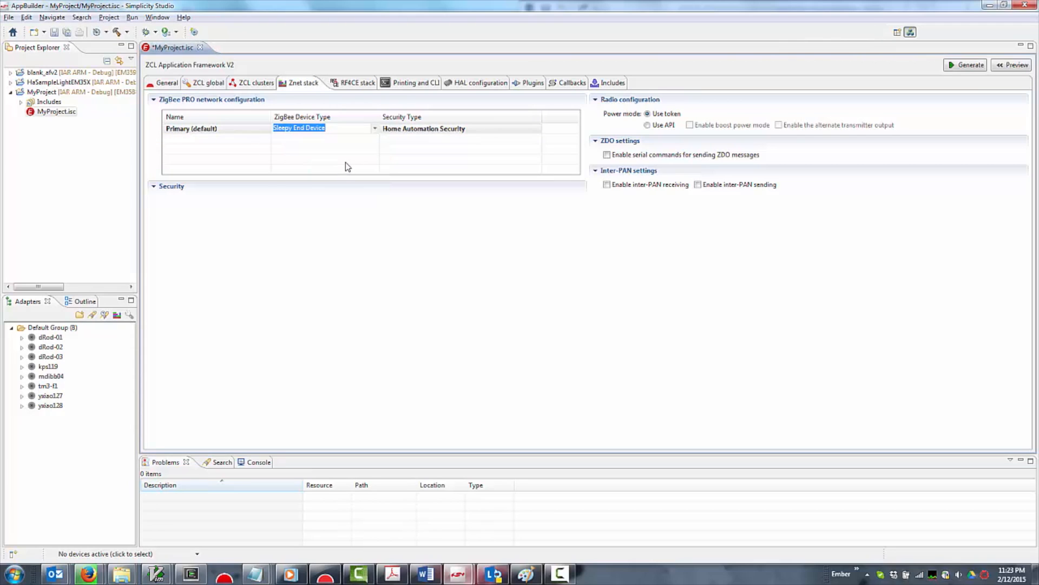
left_click(348, 166)
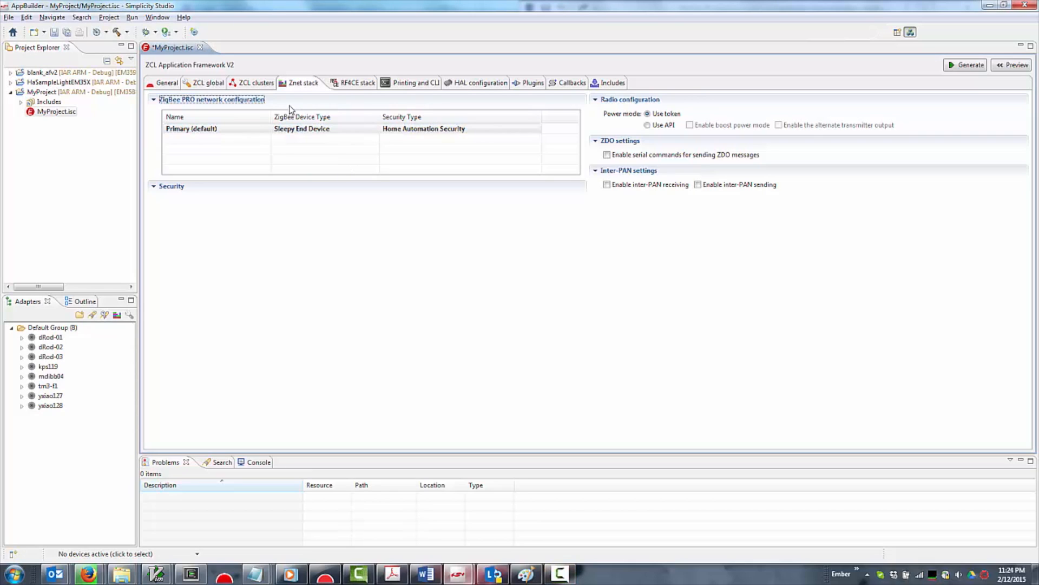
Add a ZigBee RF4CE network to the multi-network configuration and replace its placeholder name
left_click(172, 84)
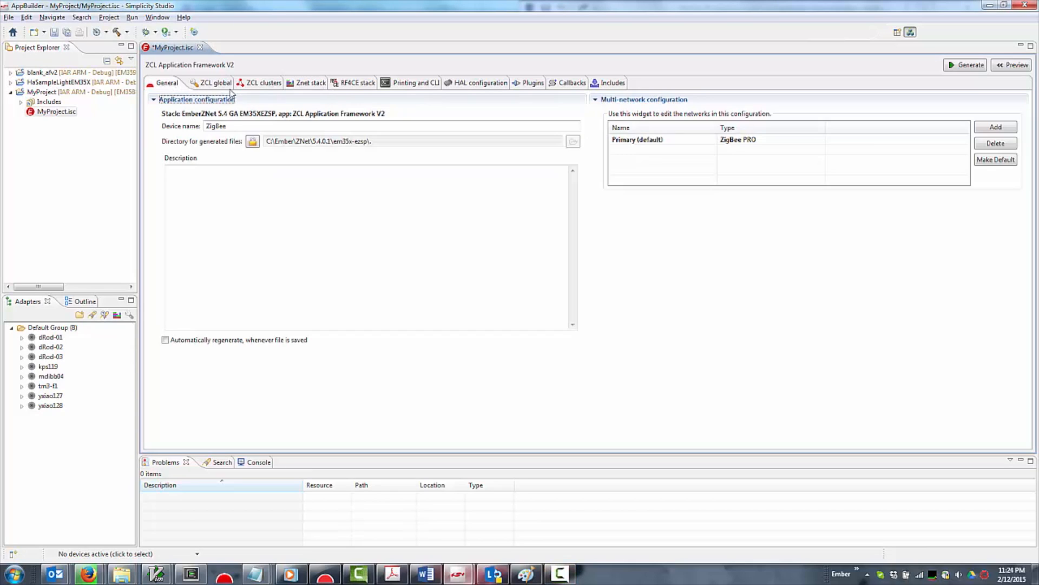
left_click(994, 130)
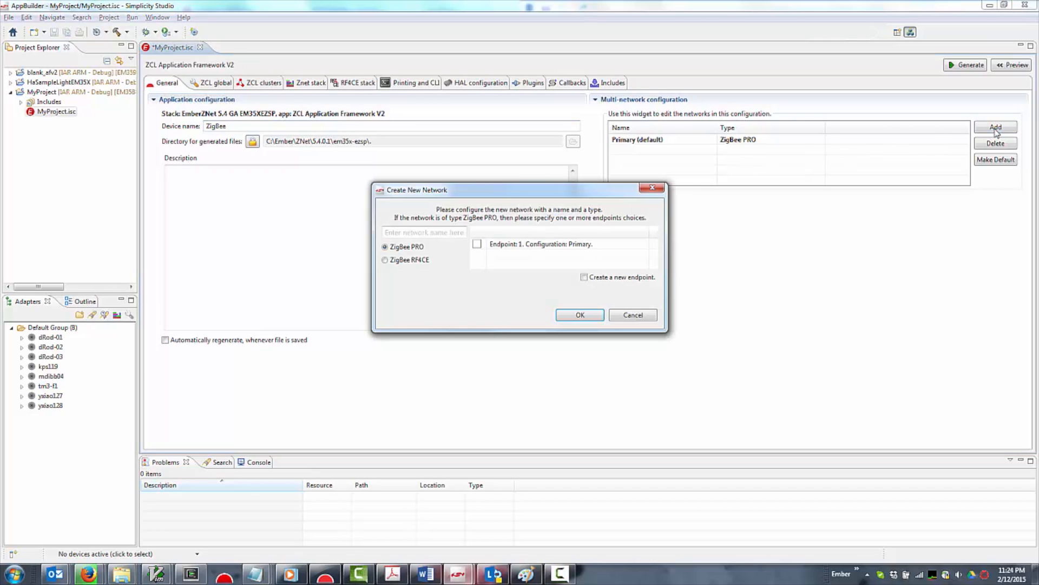
left_click(415, 259)
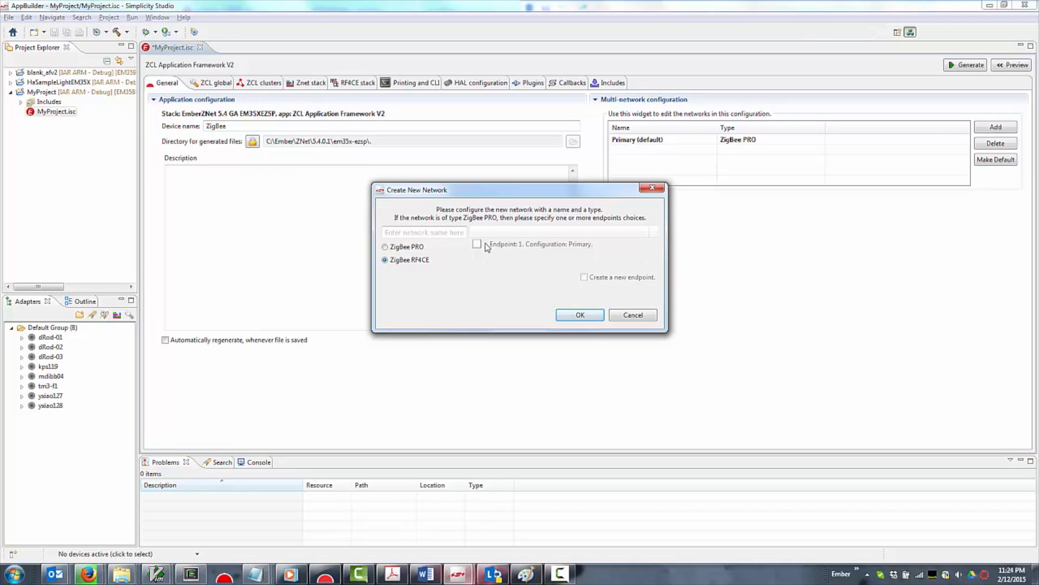
left_click(579, 318)
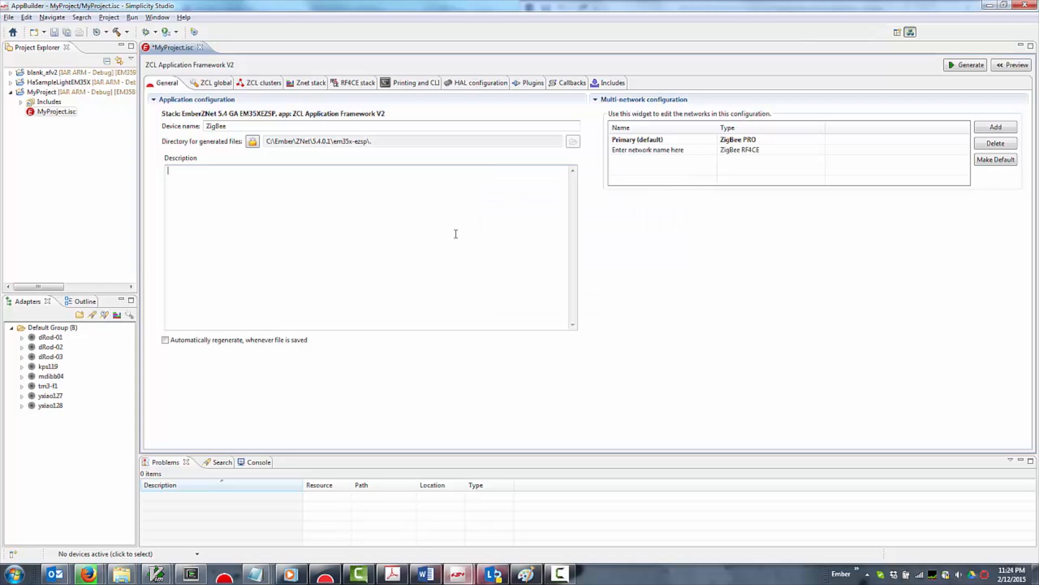
left_click(651, 149)
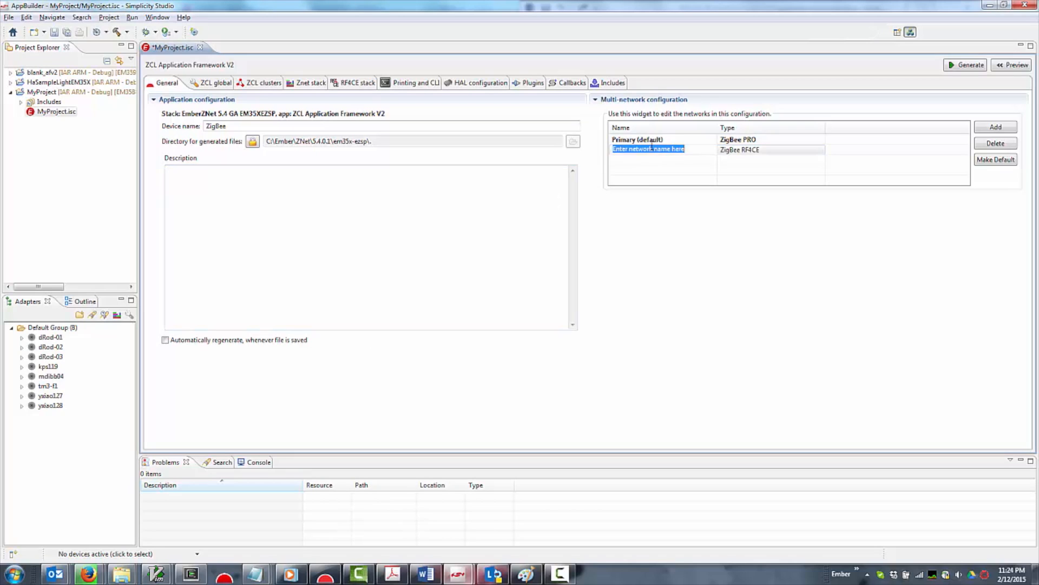
type("R")
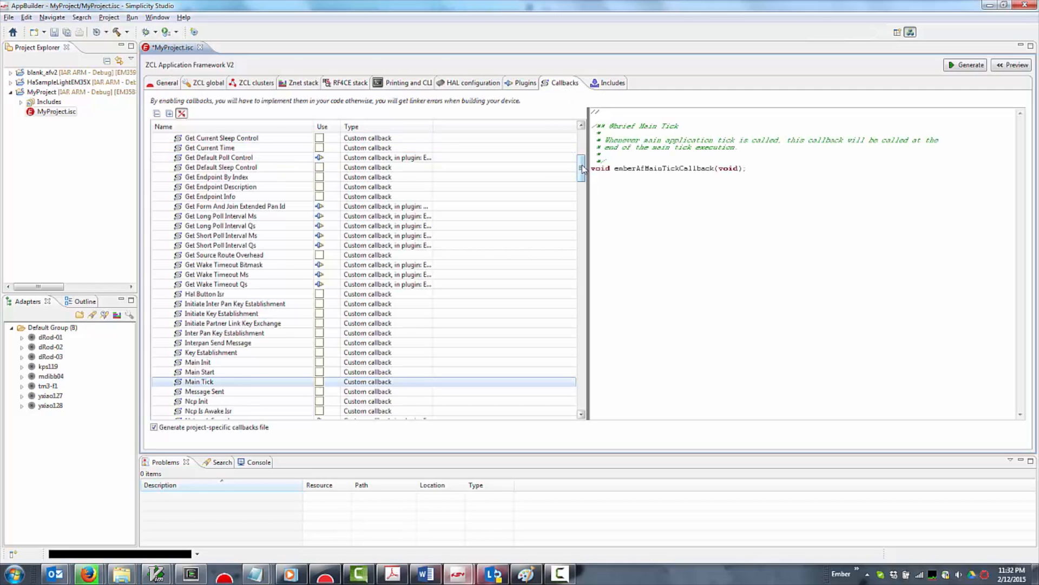
Enable the Main Tick custom callback and the Basic Cluster's Reset To Factory Defaults callback
mouse_move(582, 168)
left_mouse_down()
mouse_move(585, 134)
mouse_move(589, 177)
left_mouse_up()
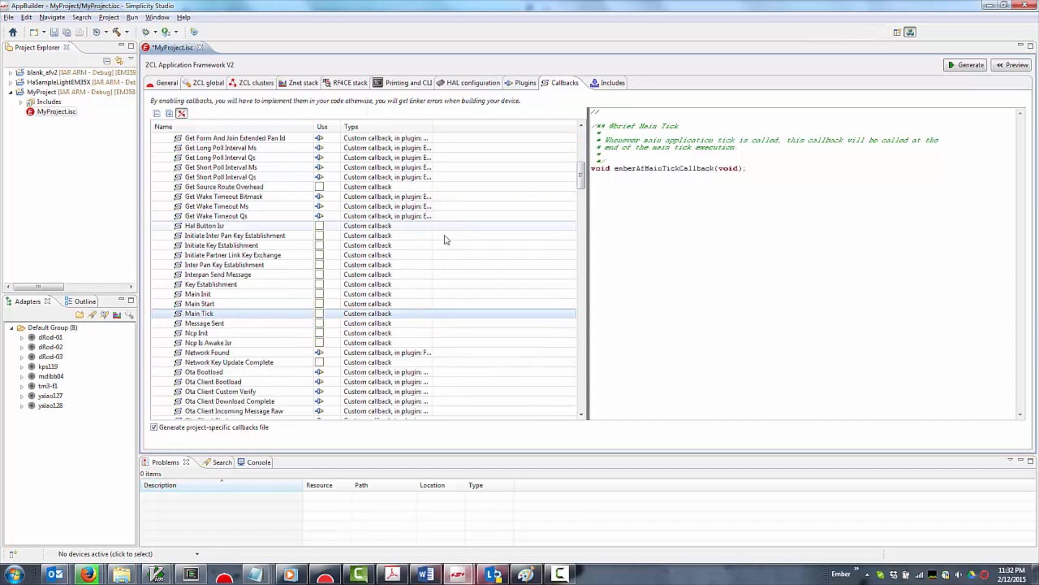
left_click(320, 315)
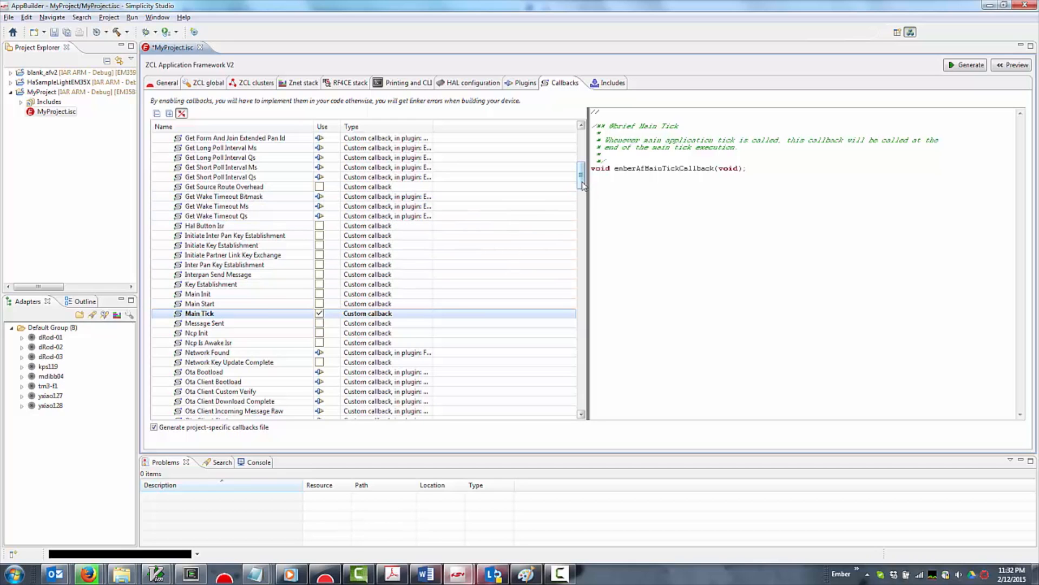
left_click_drag(582, 184, 565, 351)
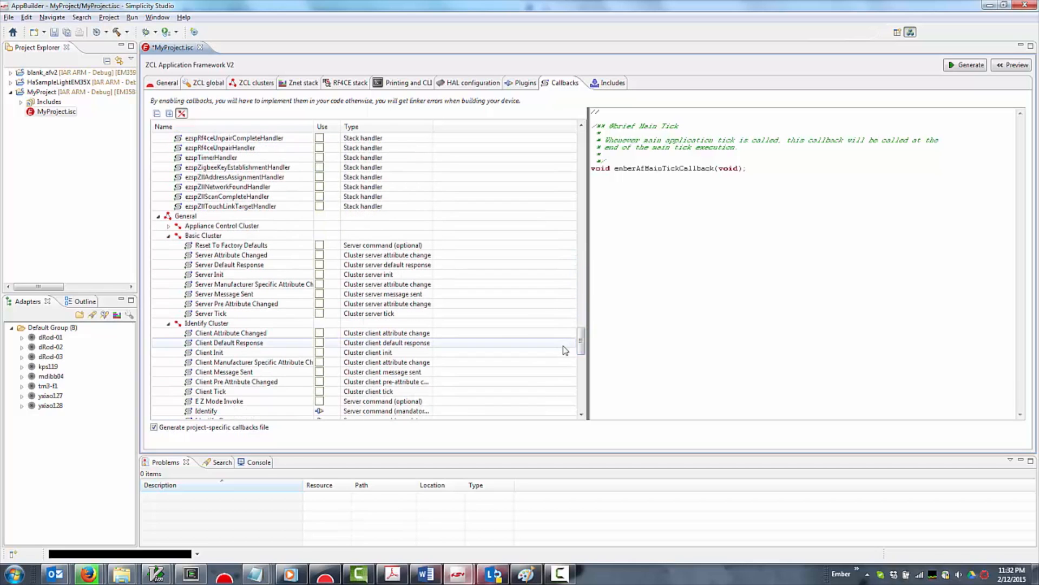
left_click(320, 247)
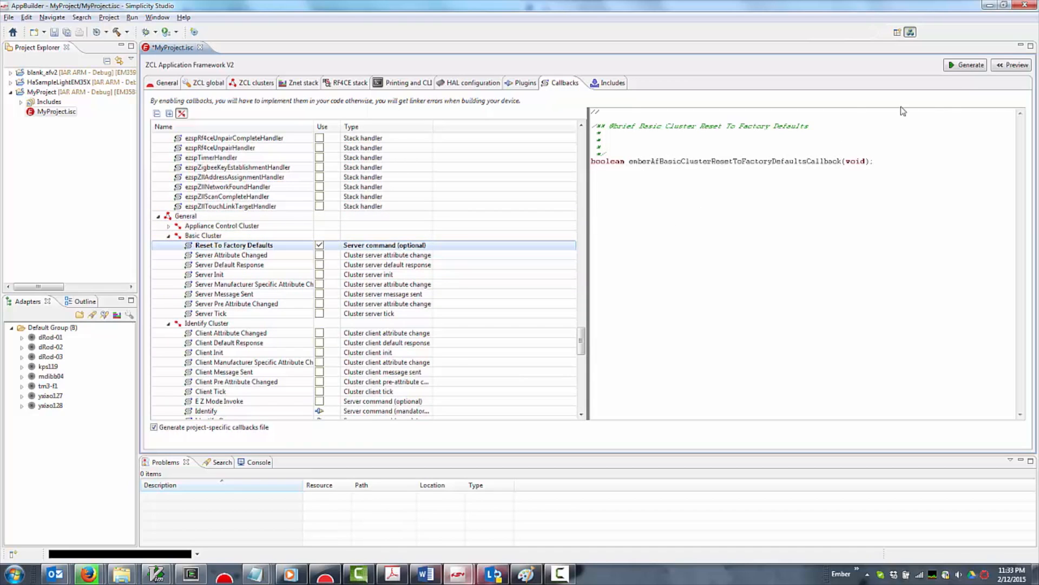
Preview the generated files and examine the Main Tick callback stub in ZigBee_callbacks.c
left_click(1003, 68)
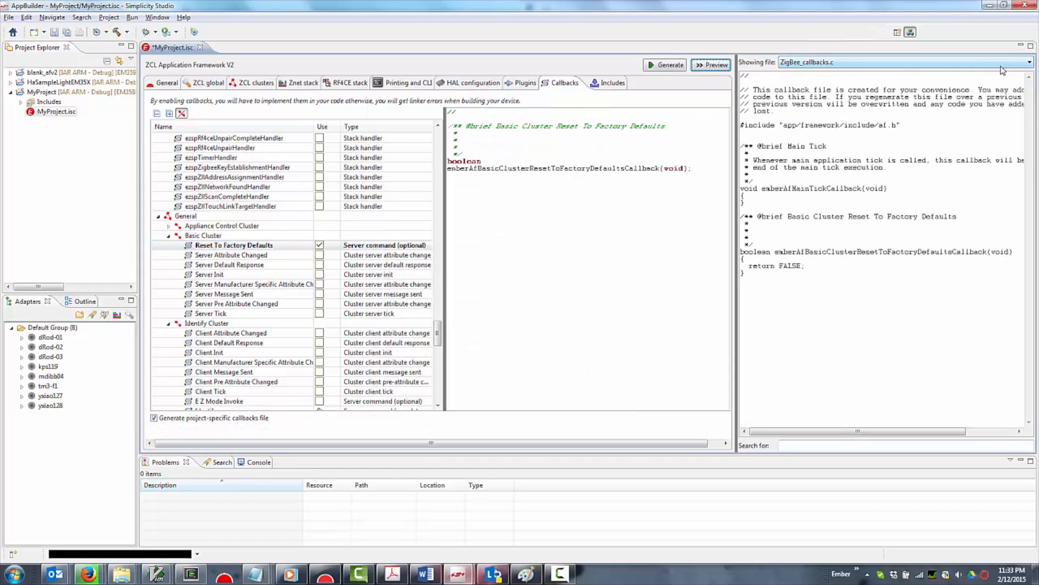
left_click(1002, 66)
key("Up")
key("Up")
key("Up")
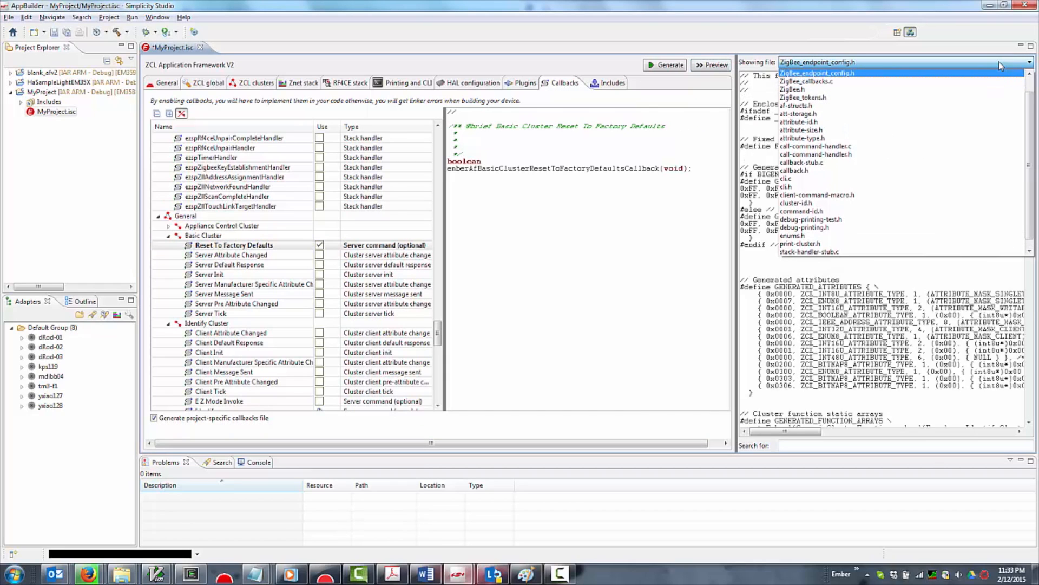
key("Down")
key("Down")
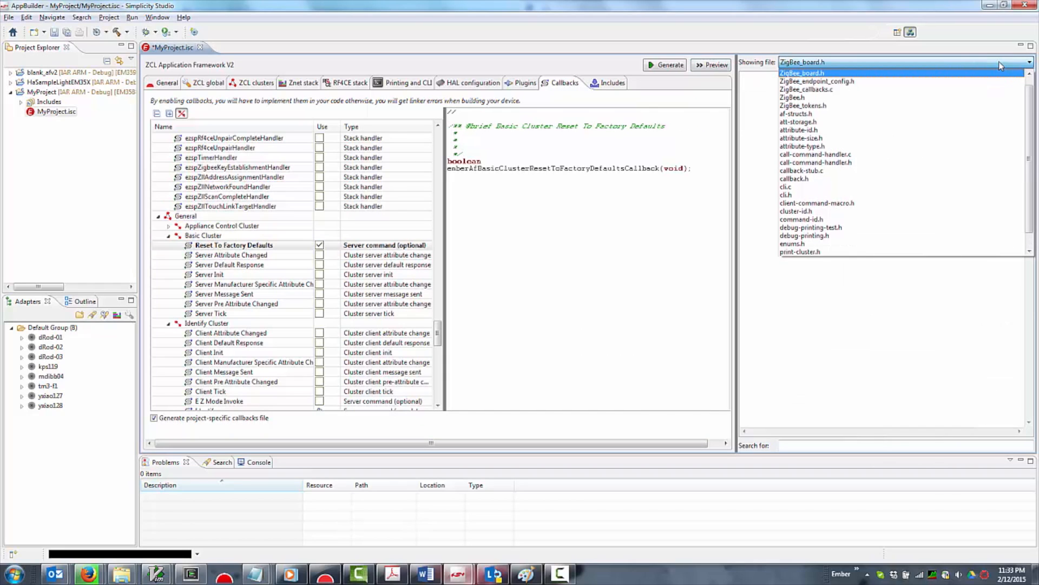
key("Down")
key("Return")
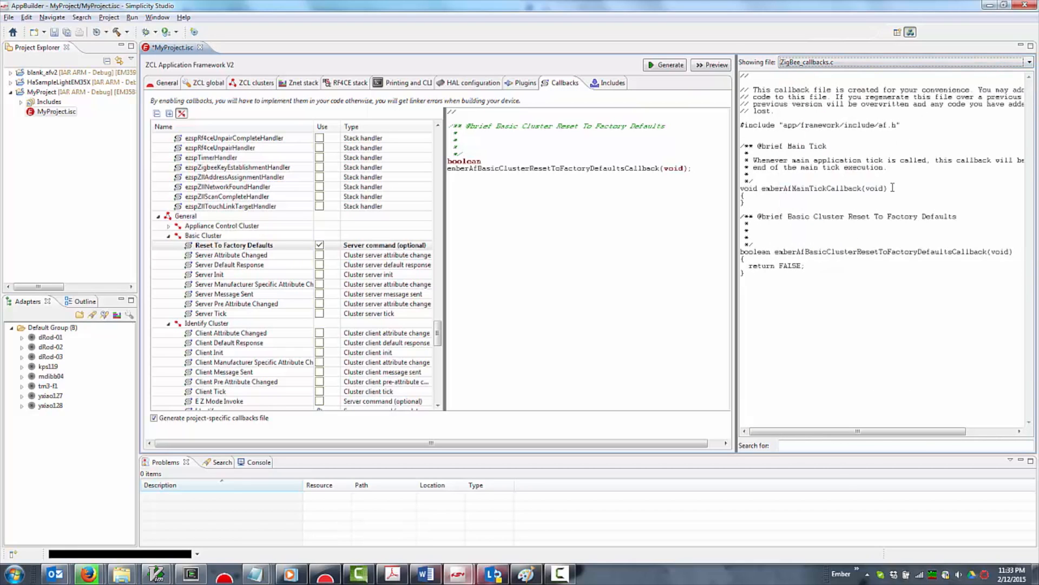
left_click_drag(898, 194, 736, 186)
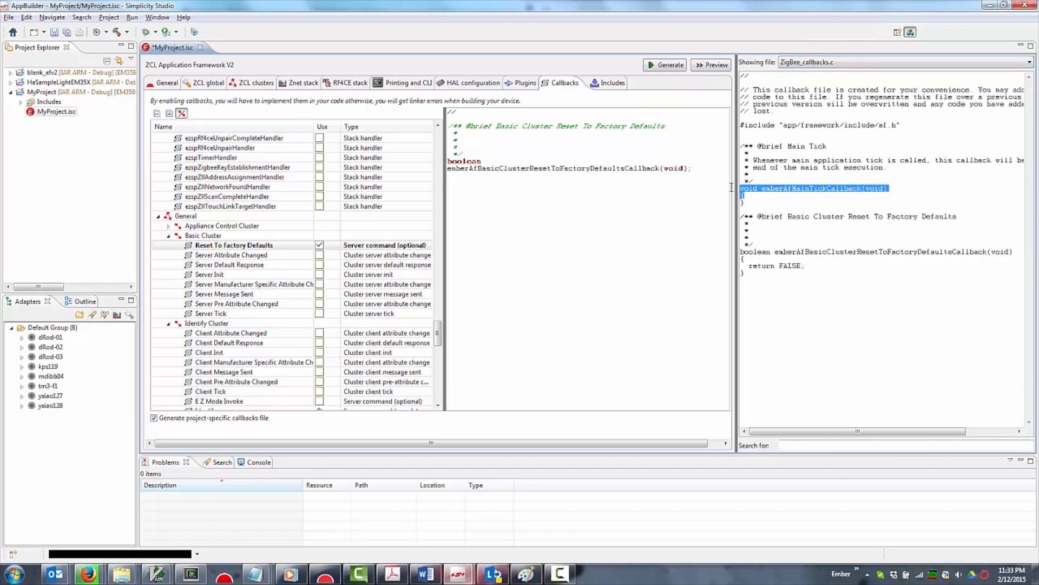
left_click(755, 195)
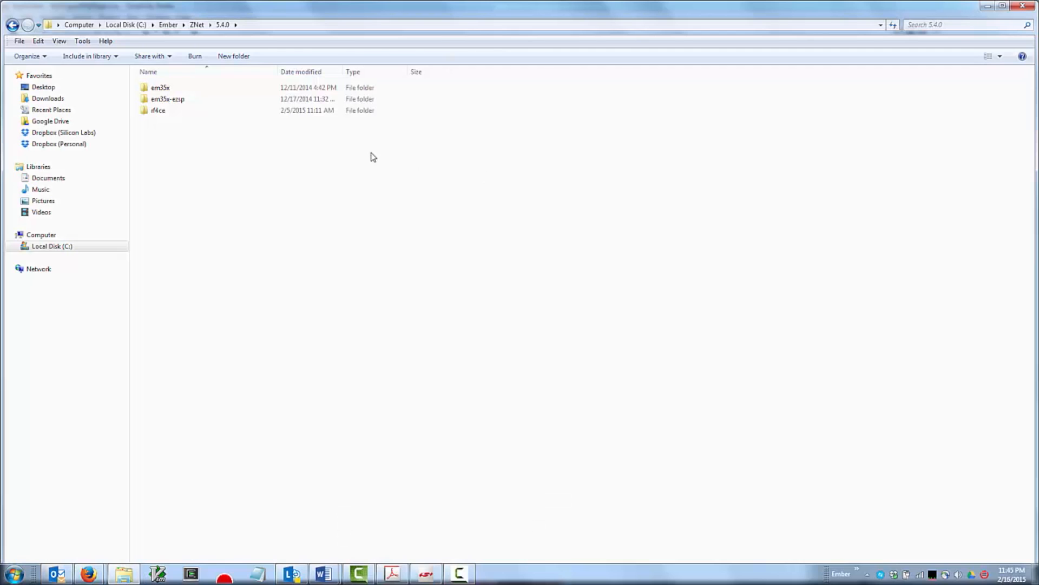
In Windows Explorer, open the diagnostic-server plugin folder under em35x\app\framework\plugin of the 5.4.0 stack
double_click(190, 87)
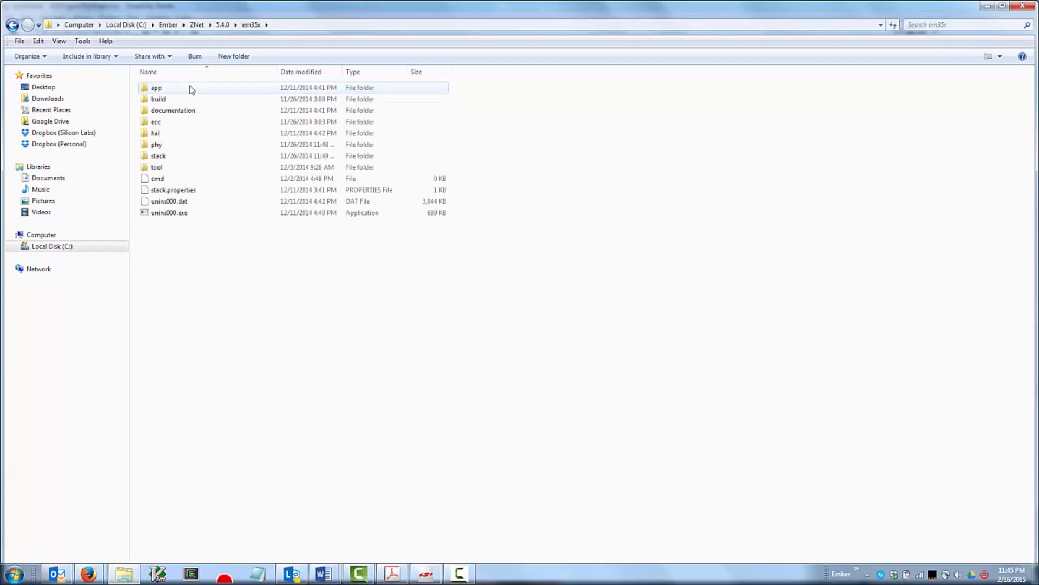
double_click(190, 89)
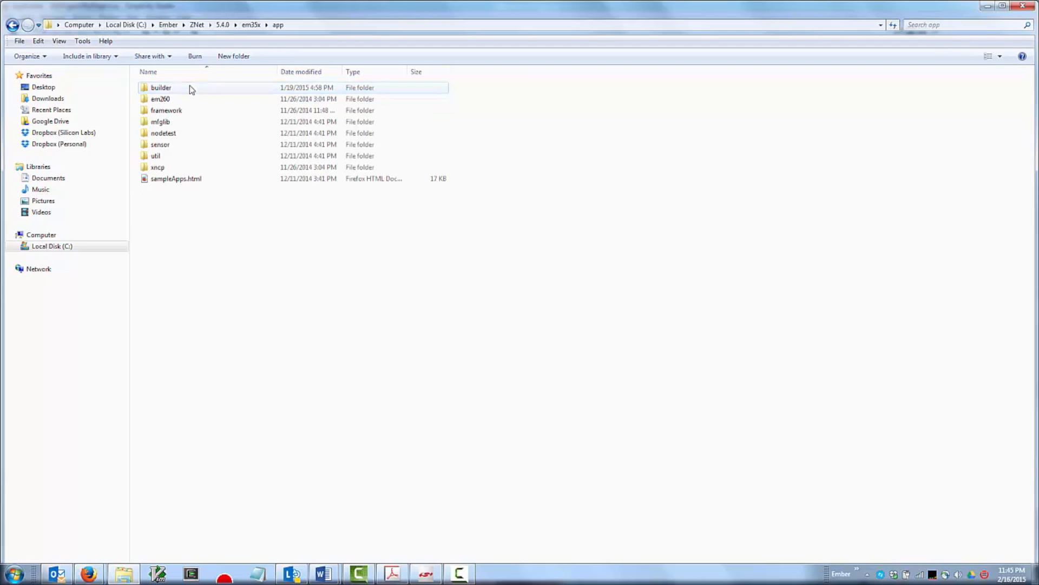
double_click(189, 111)
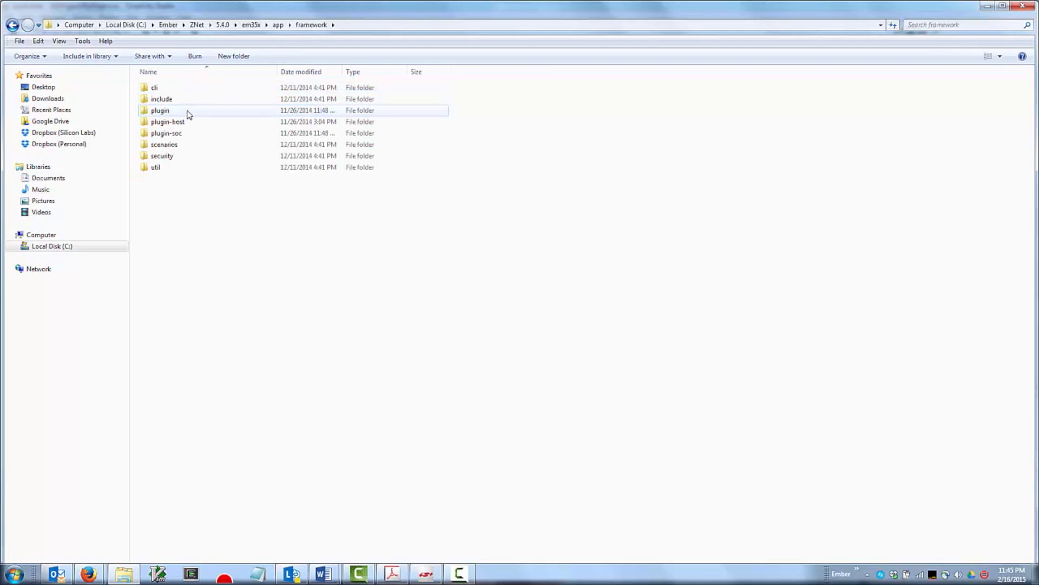
double_click(187, 114)
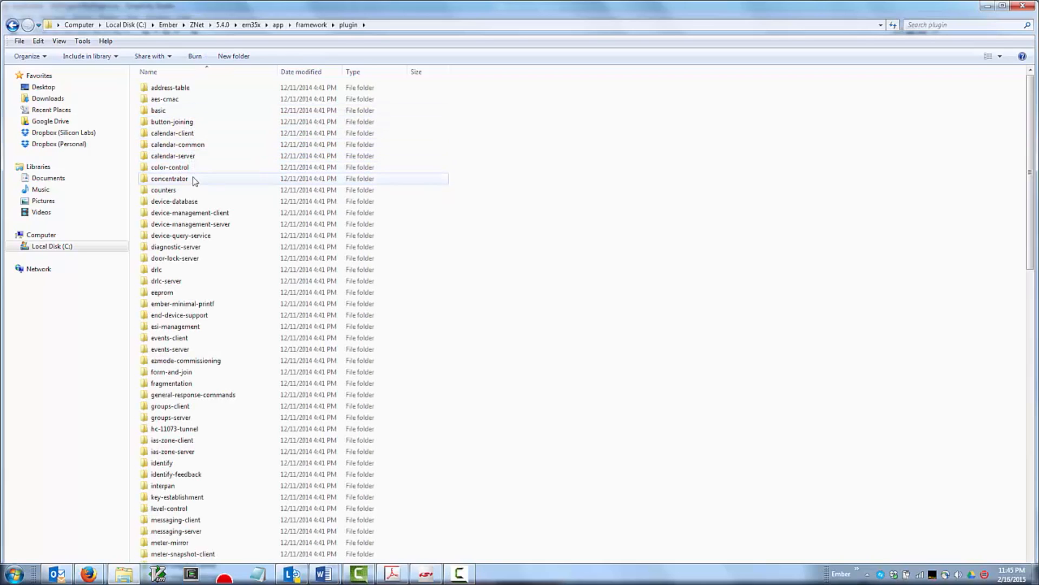
double_click(194, 249)
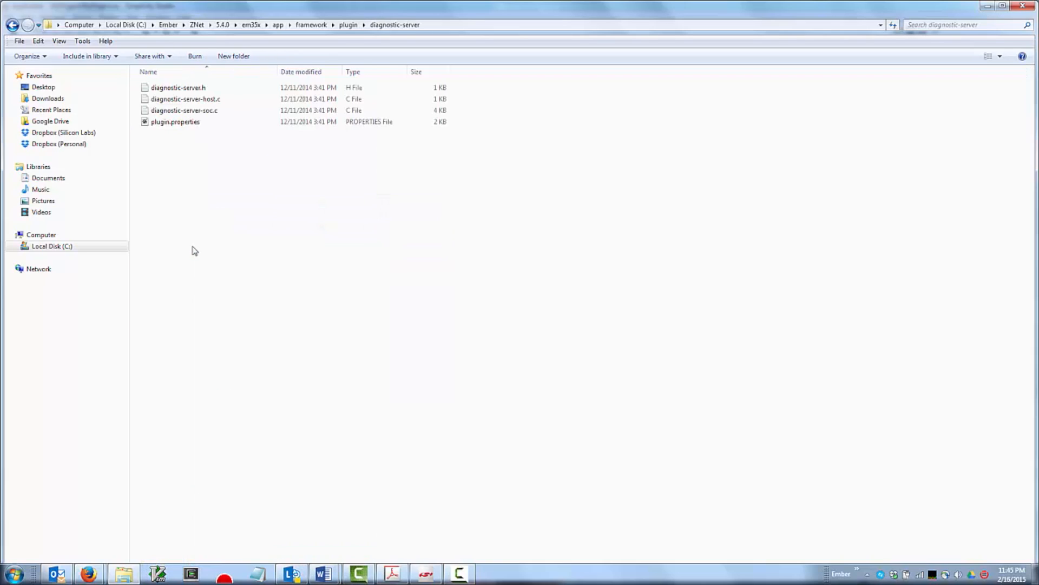
Read through the source file diagnostic-server-soc.c, close it without changes and go back up the folder tree
left_click(177, 111)
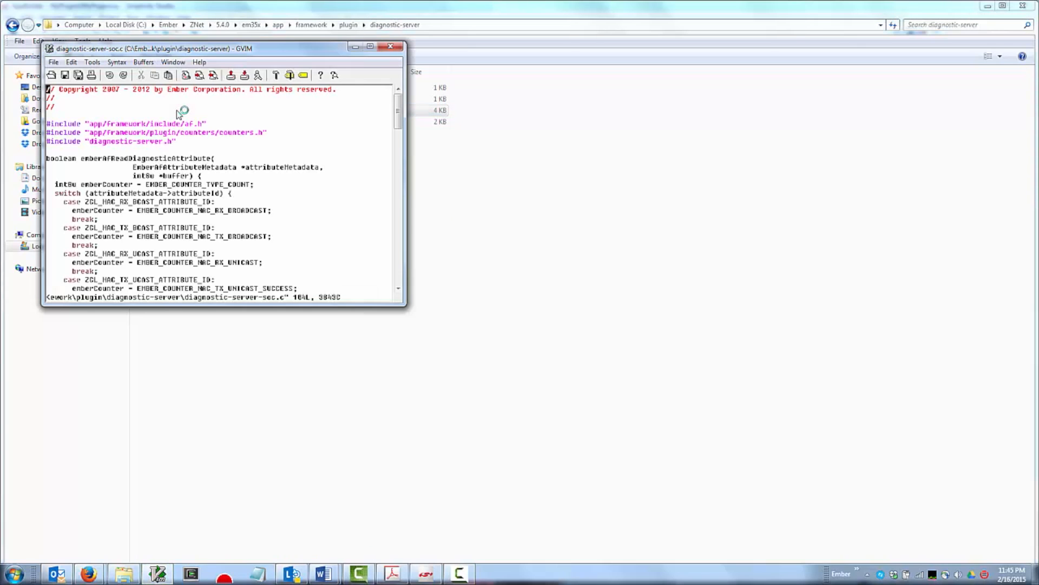
scroll(179, 113, "down", 20)
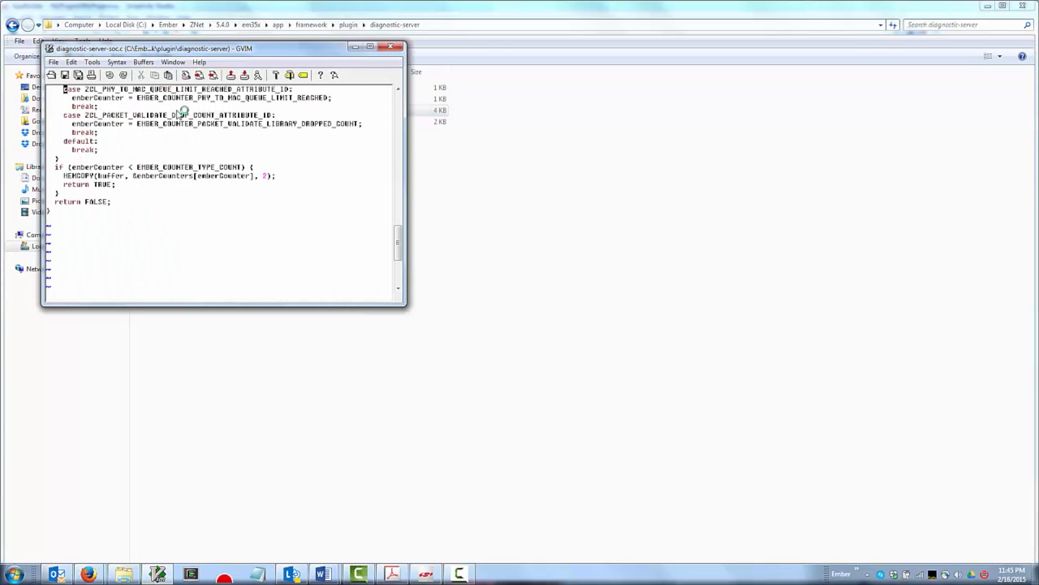
type(":q")
key("Return")
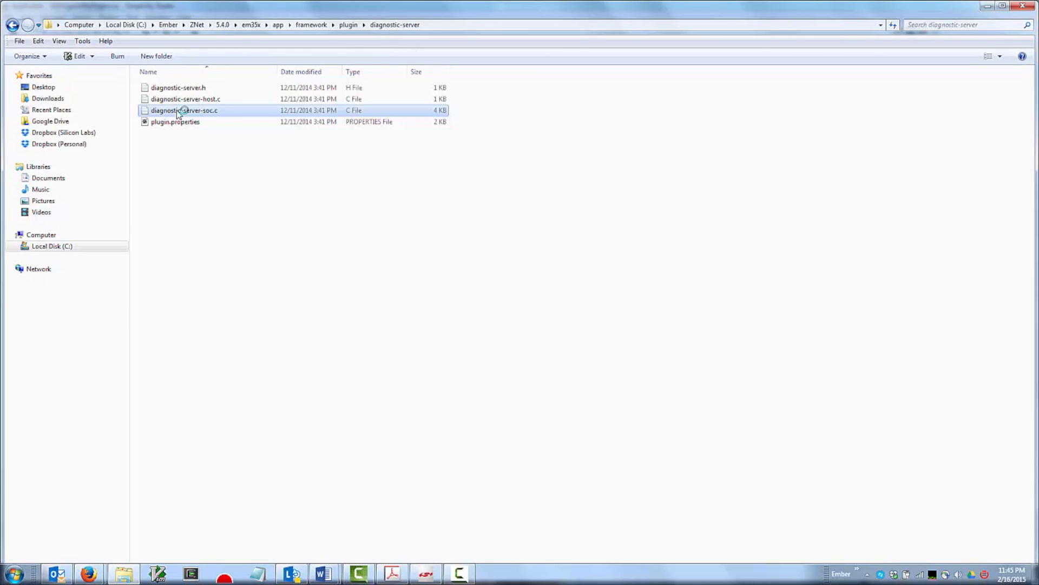
key("BackSpace")
key("BackSpace")
key("BackSpace")
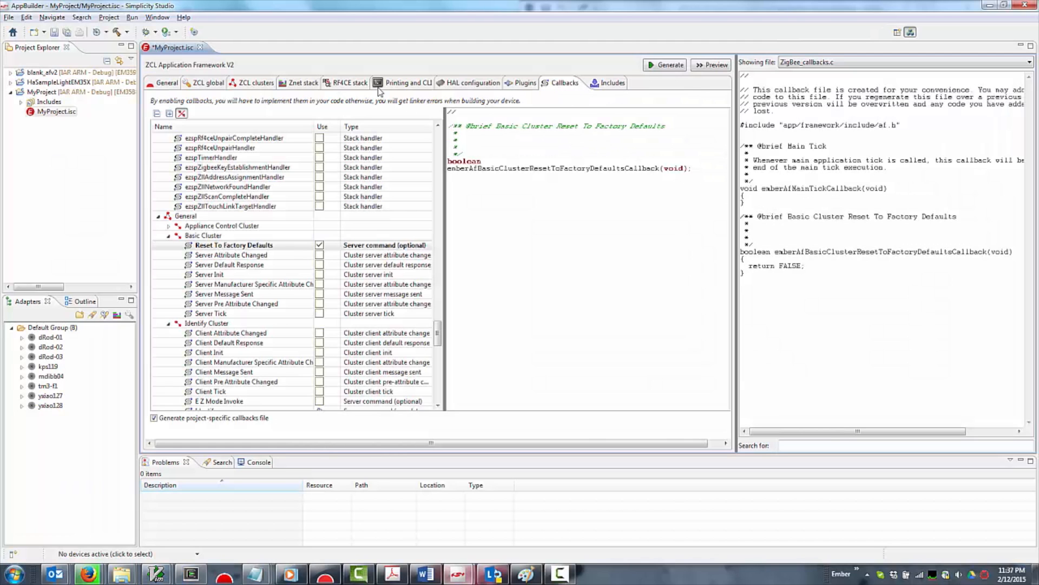
Switch to Simplicity Studio and look through the core AppFramework data files in the ZCL application preferences
left_click(160, 18)
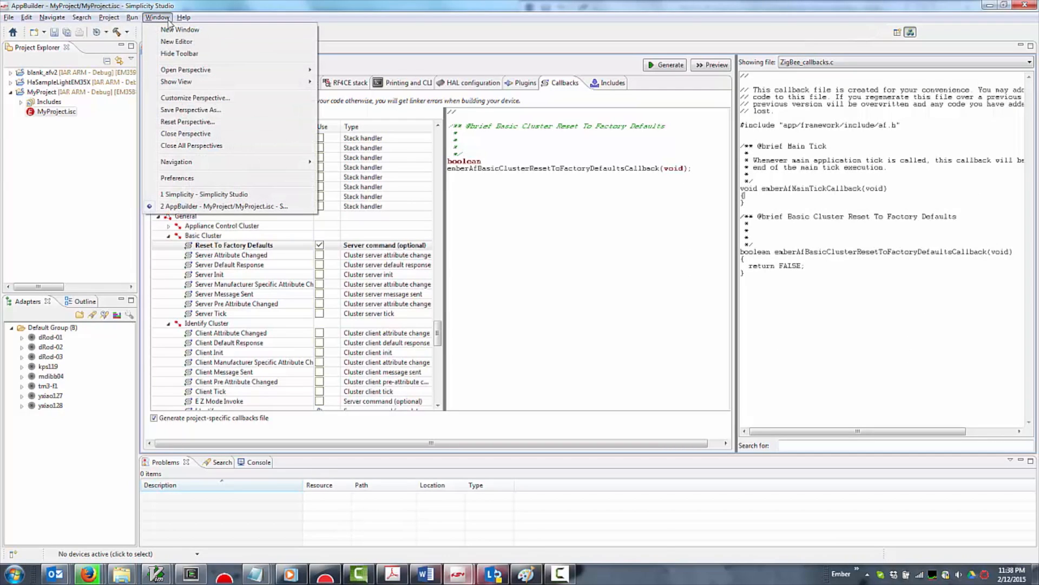
left_click(178, 180)
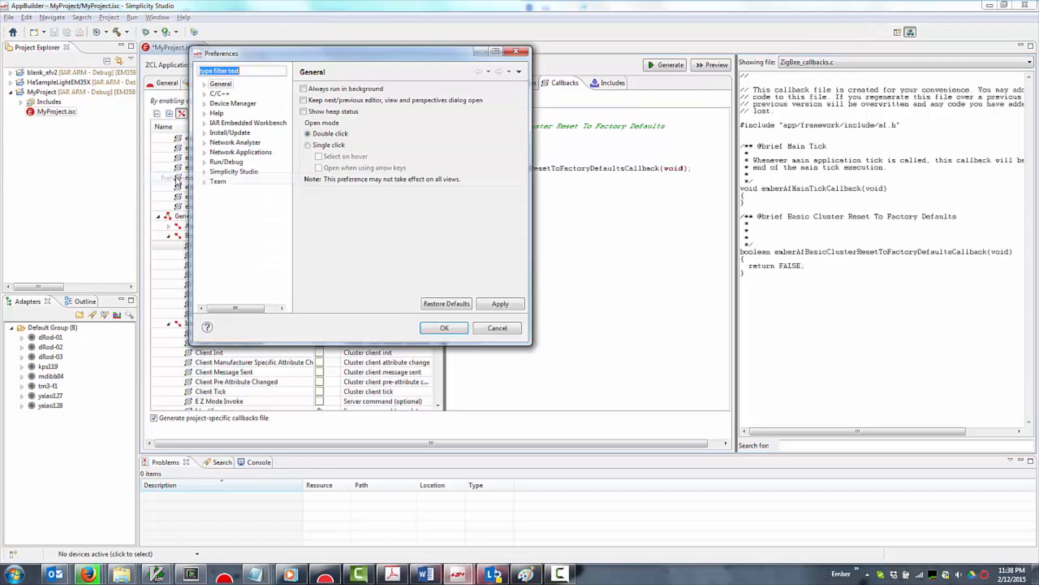
left_click(205, 154)
left_click(242, 162)
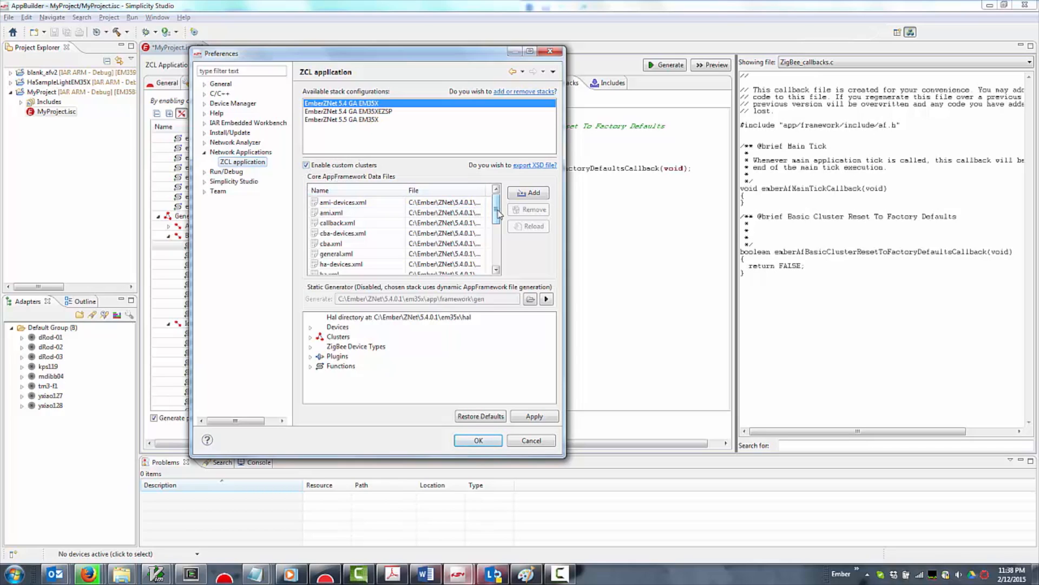
left_click_drag(496, 215, 497, 253)
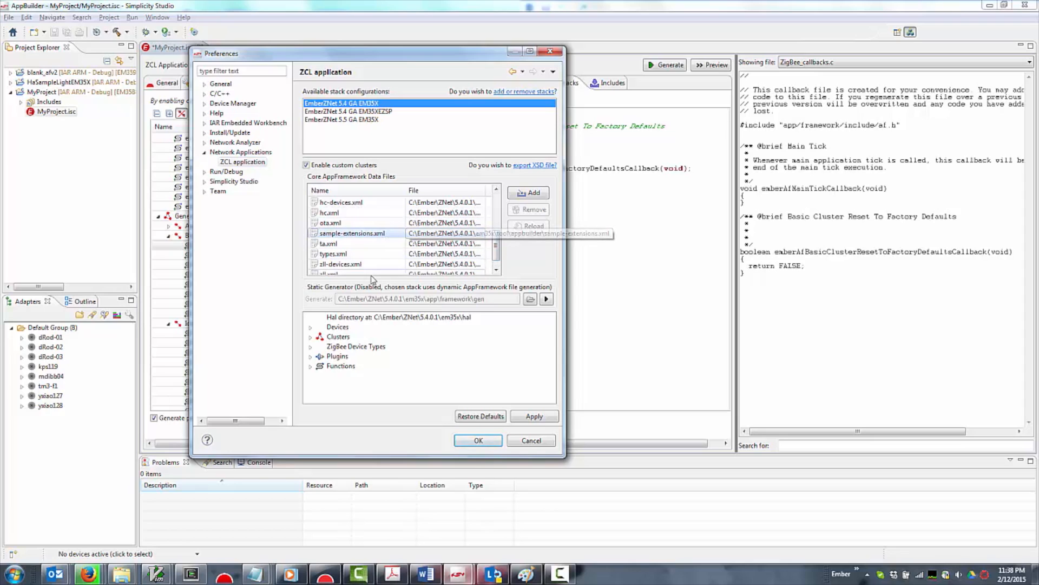
Examine the definition of the Sample Mfg Specific Cluster among the clusters of the EmberZNet 5.4 GA EM35X stack
left_click(311, 340)
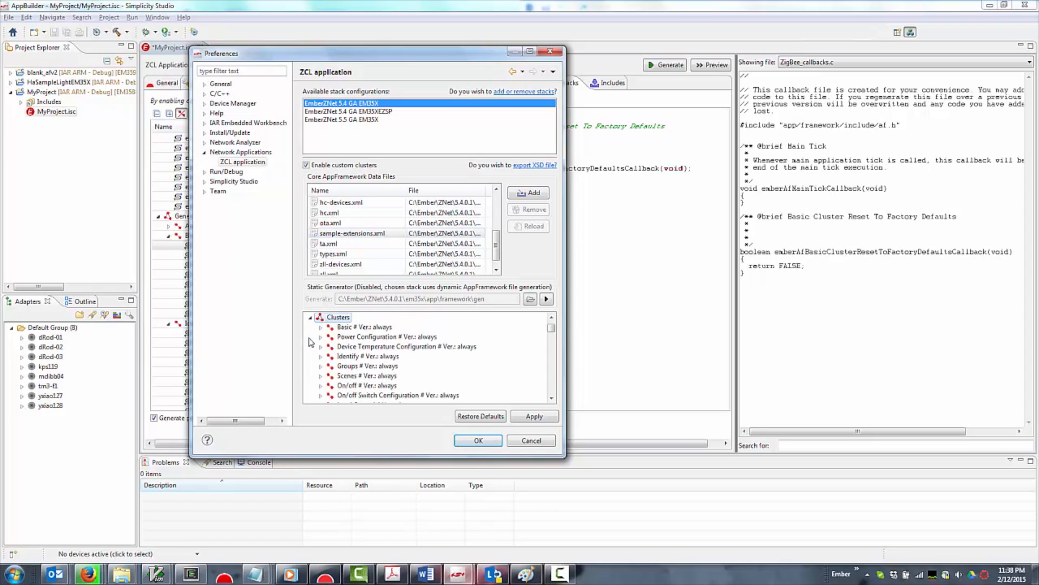
key("End")
key("Up")
key("Up")
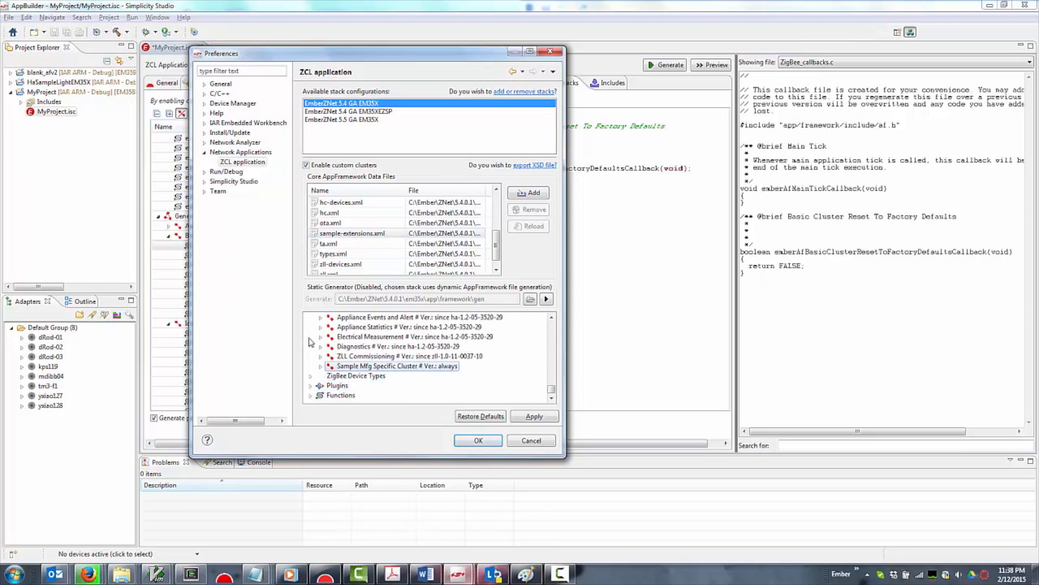
key("Right")
key("Down")
key("Down")
key("Down")
key("Down")
key("Down")
key("Down")
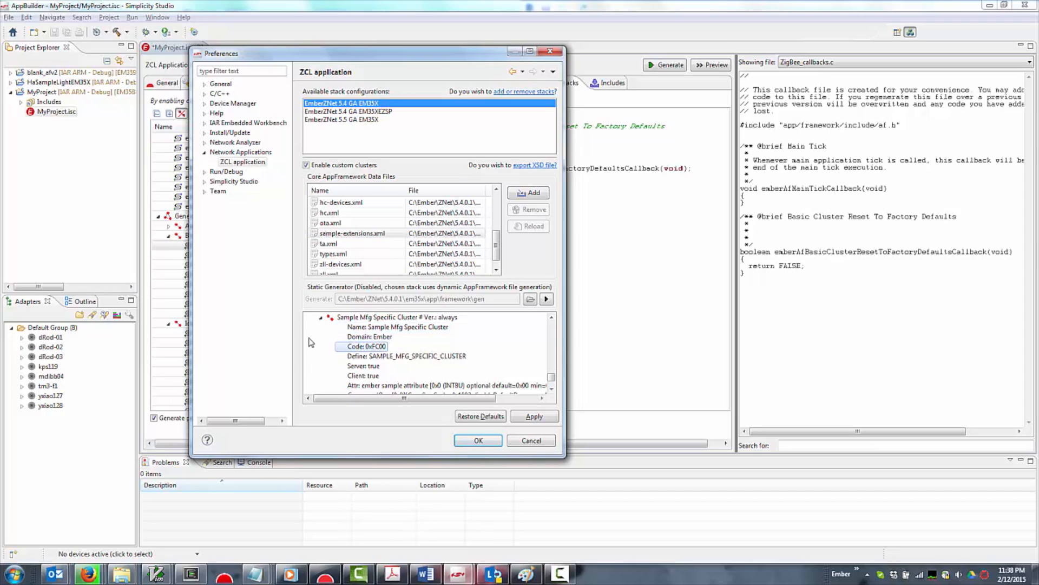
key("Down")
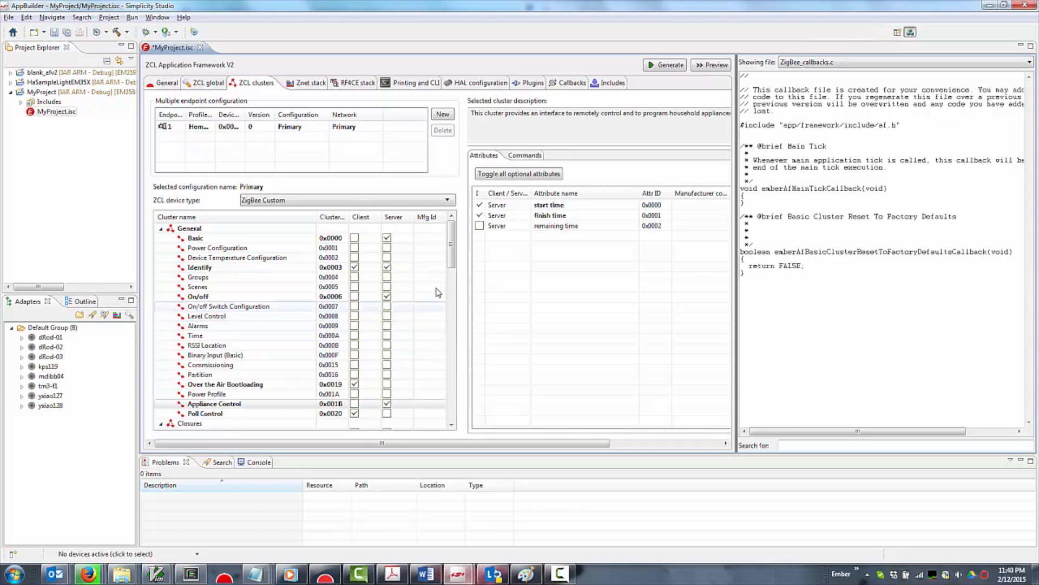
Enable the server side of the Sample Mfg Specific Cluster and include its ember sample attribute
left_click_drag(451, 262, 443, 428)
left_click(291, 394)
left_click(287, 404)
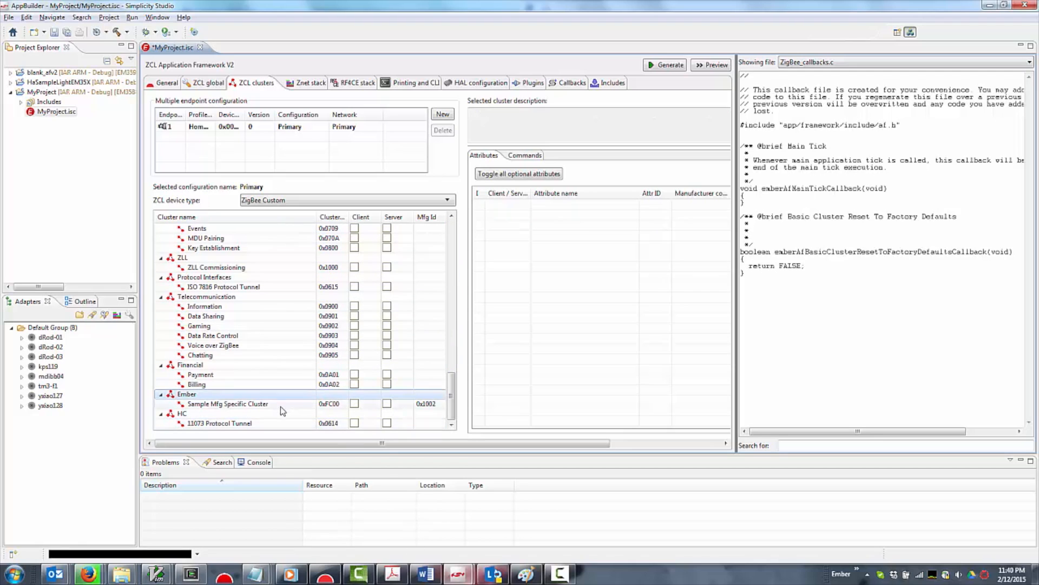
left_click(386, 403)
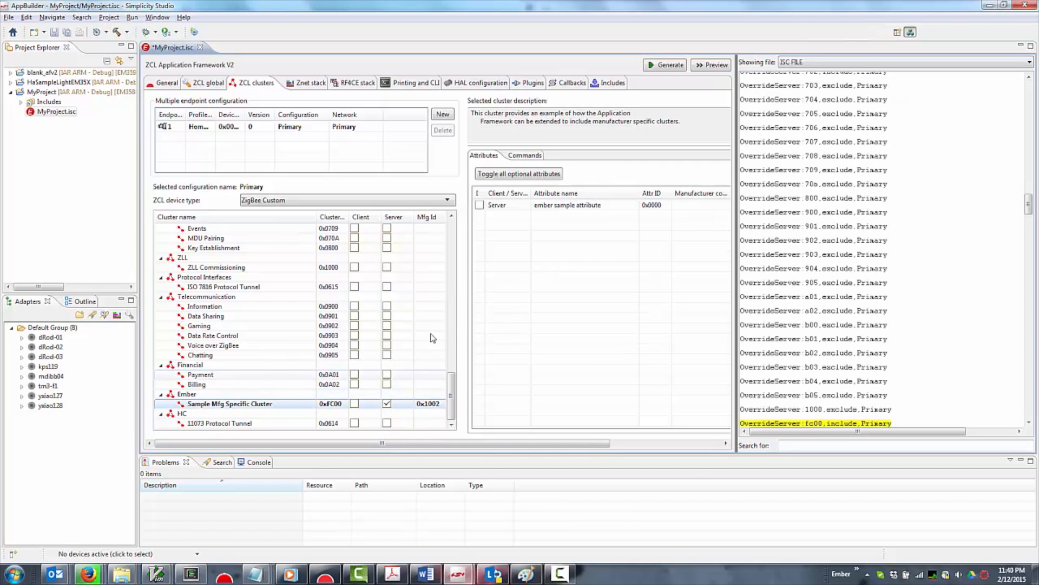
left_click(478, 206)
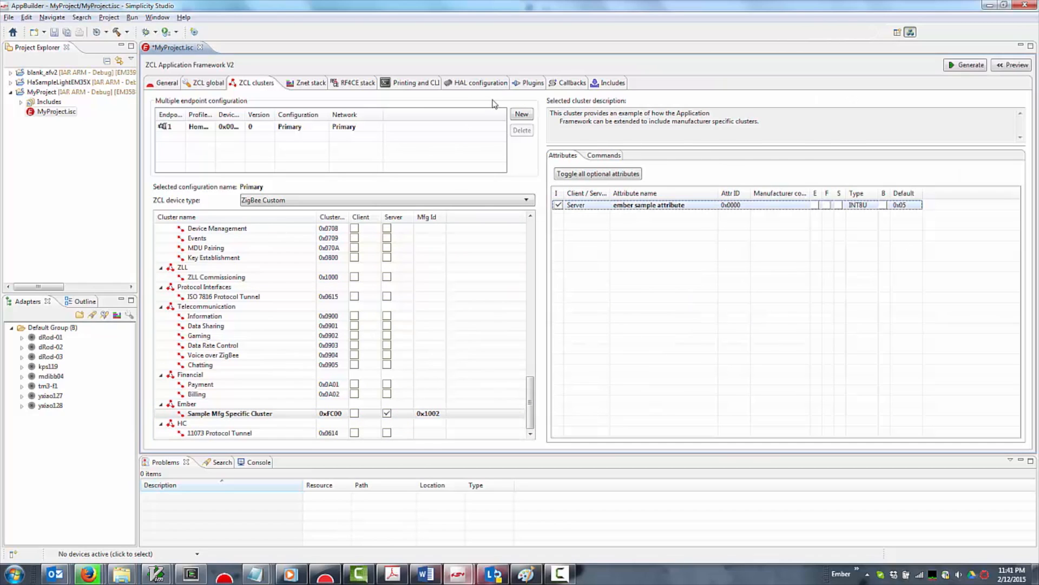
Enable the Generic Device Profile plugin in the RF4CE group
left_click(528, 84)
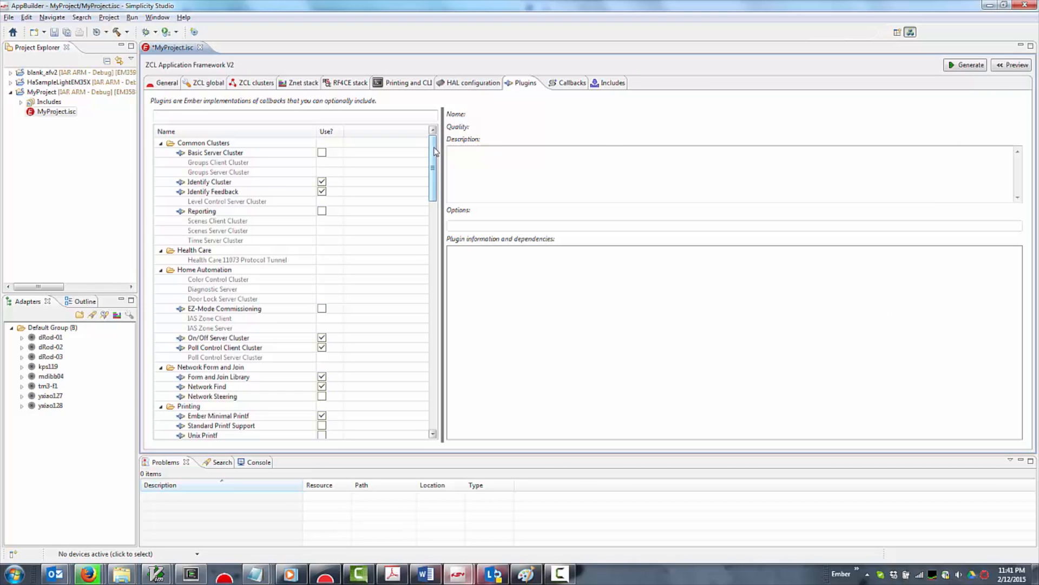
left_click_drag(435, 152, 431, 196)
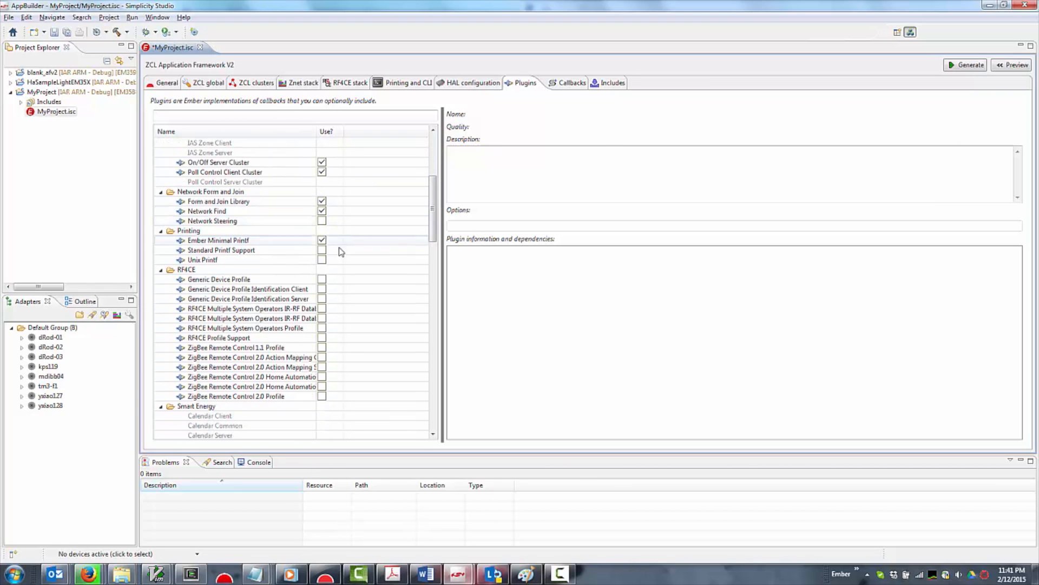
left_click(323, 282)
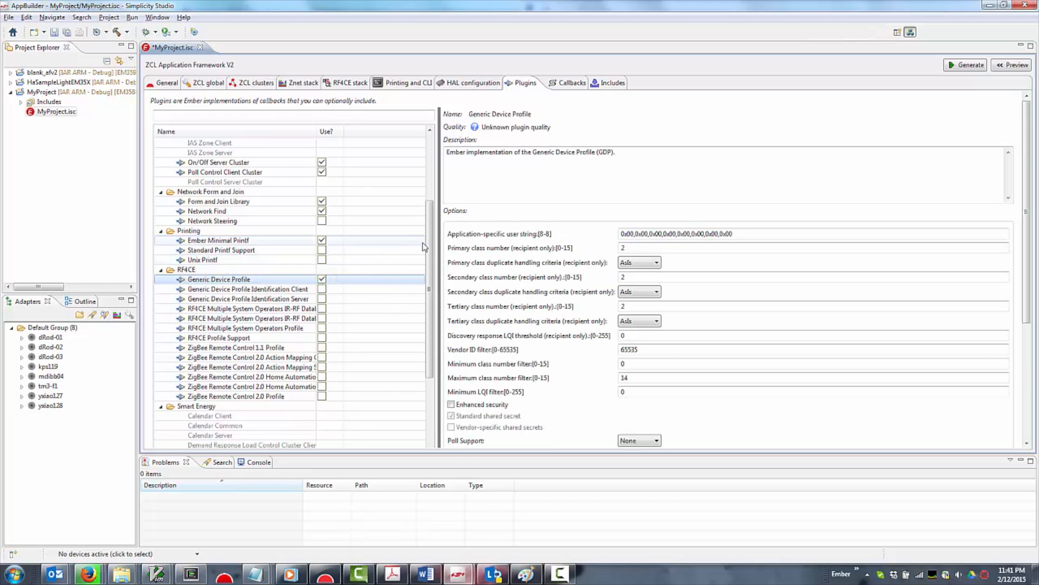
Enable the Fragmentation plugin in the Utility group
left_click_drag(429, 246, 403, 469)
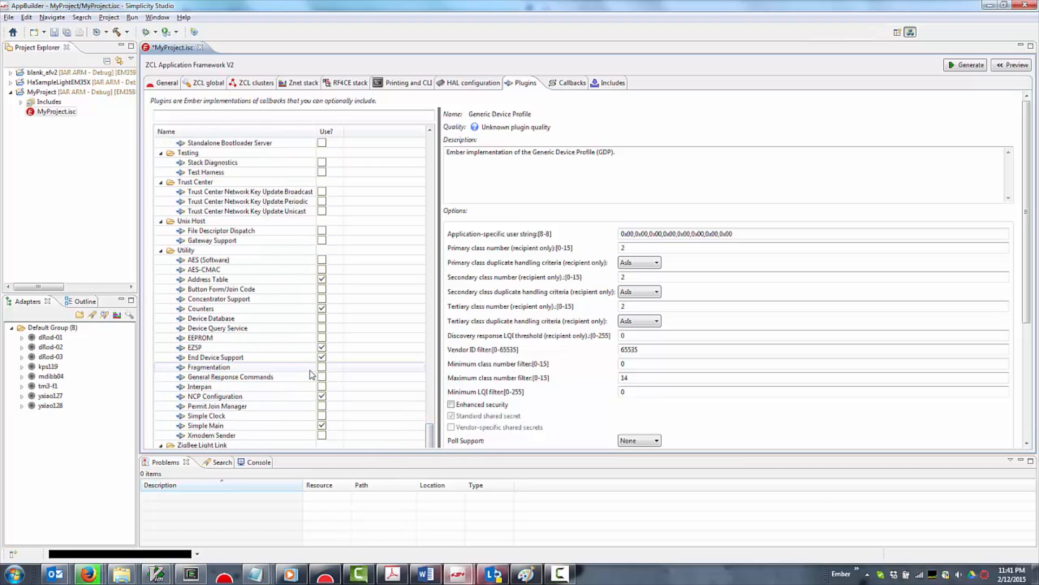
left_click(326, 372)
left_click(325, 369)
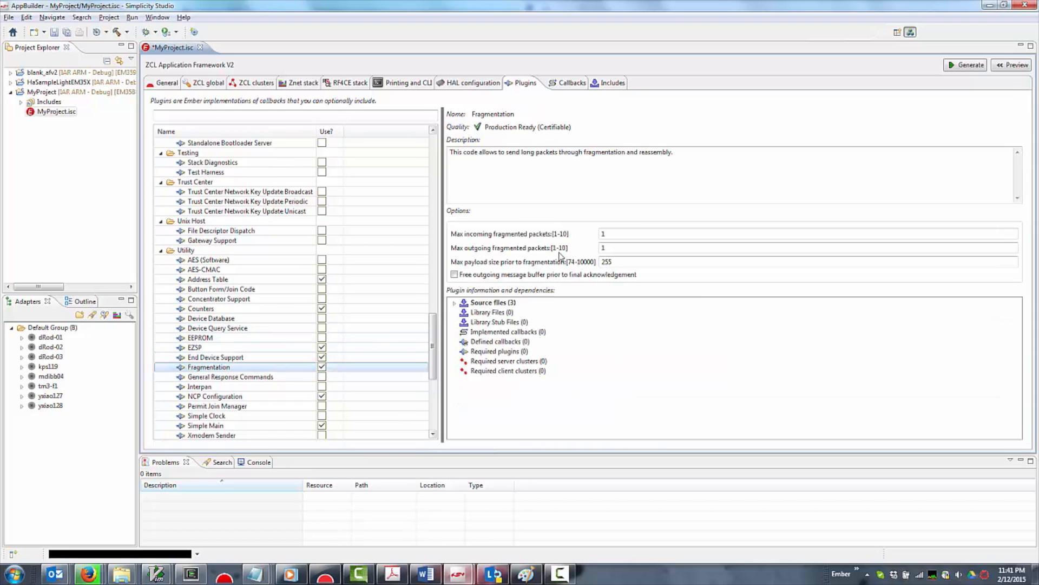
Set the Fragmentation plugin's maximum incoming and outgoing fragmented packets to 5 each and its maximum payload size prior to fragmentation to 1000
left_click(615, 234)
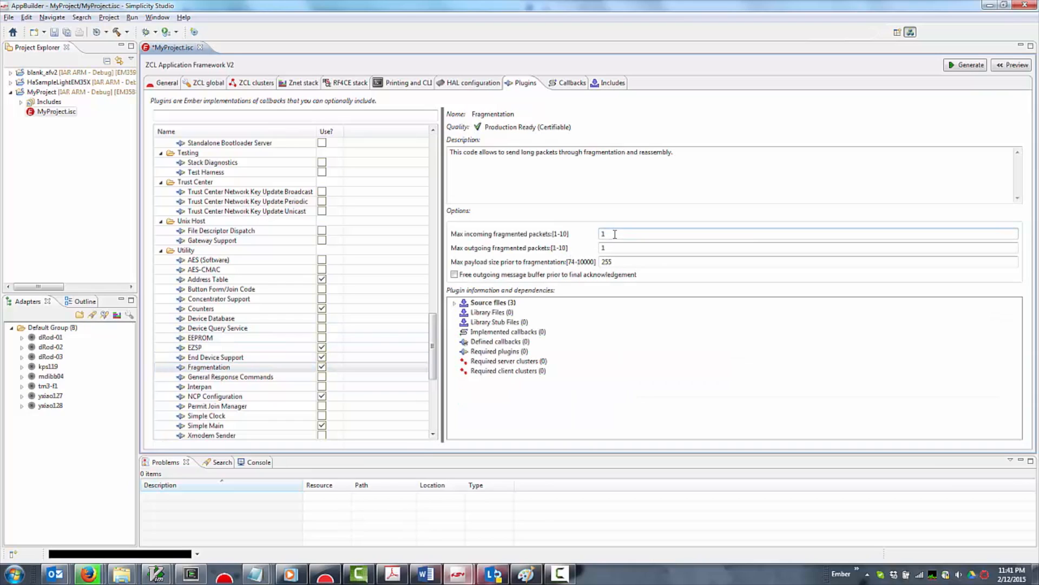
key("BackSpace")
type("5")
left_click(617, 245)
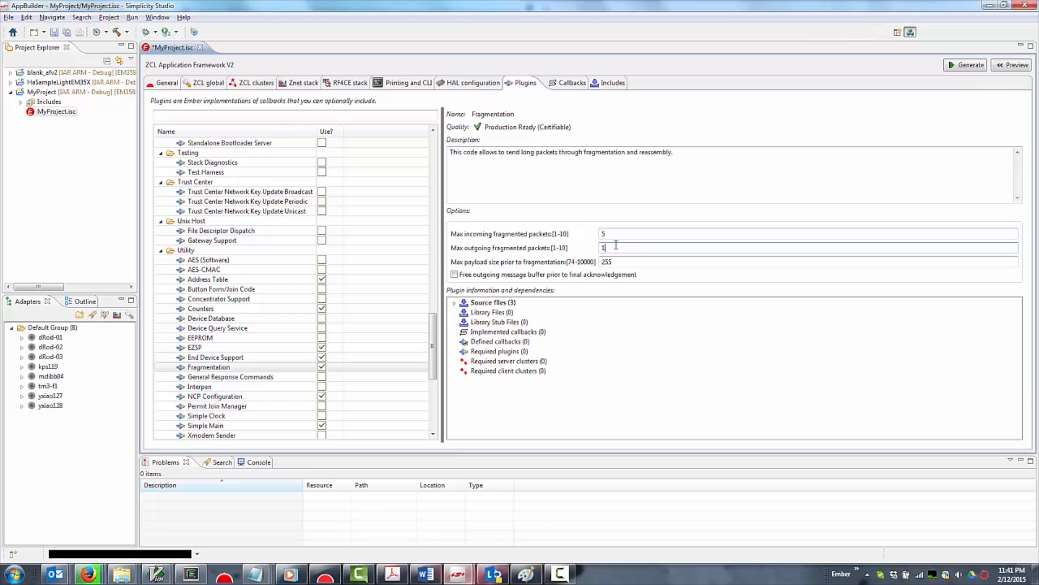
key("BackSpace")
type("5")
left_click(618, 261)
key("BackSpace")
key("BackSpace")
key("BackSpace")
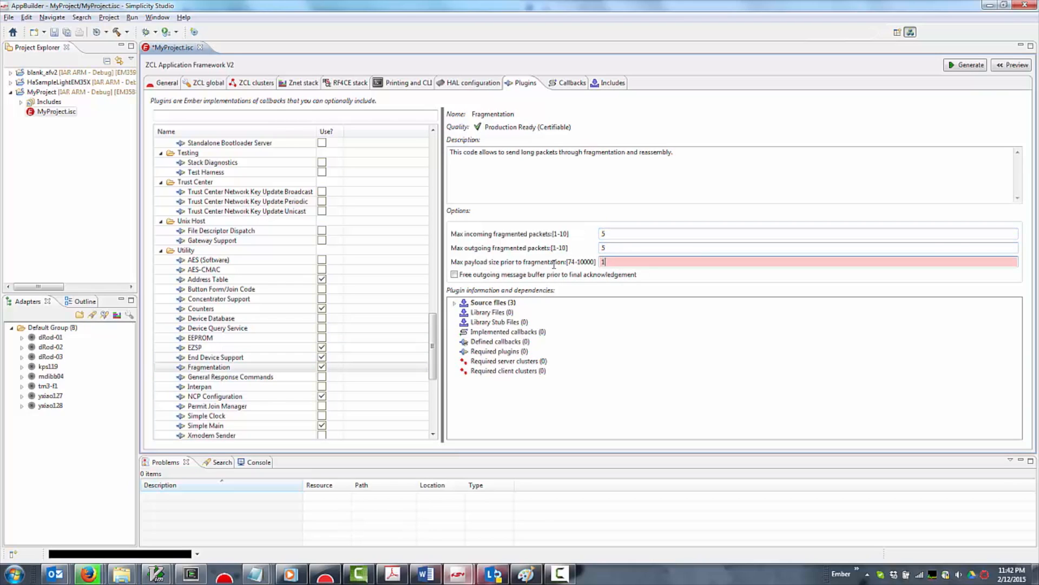
type("1000")
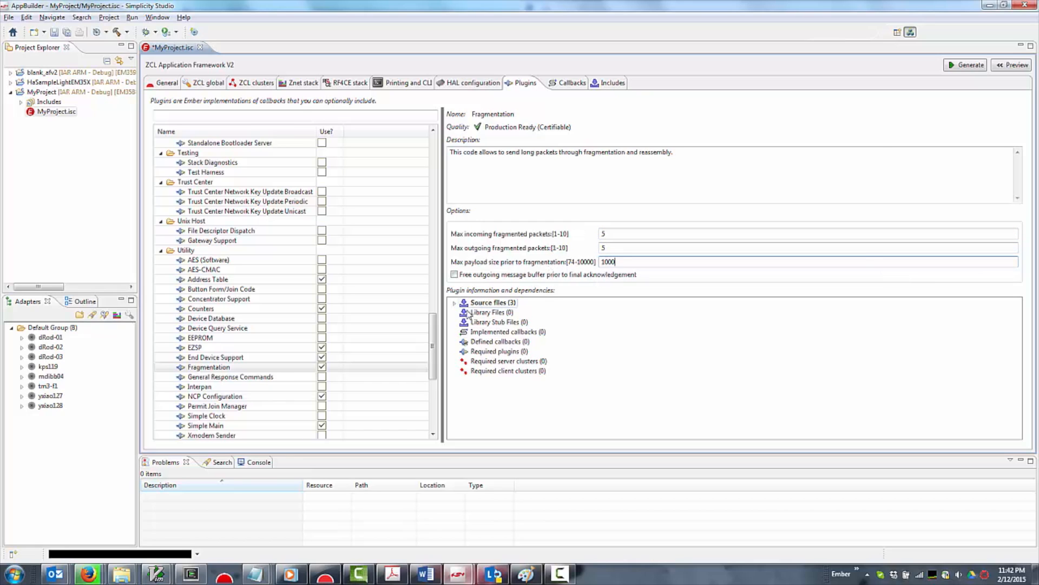
Enable the OTA Simple Storage EEPROM Driver plugin in the ZigBee OTA Bootloading group and include the plugins it depends on
left_click_drag(437, 333, 433, 390)
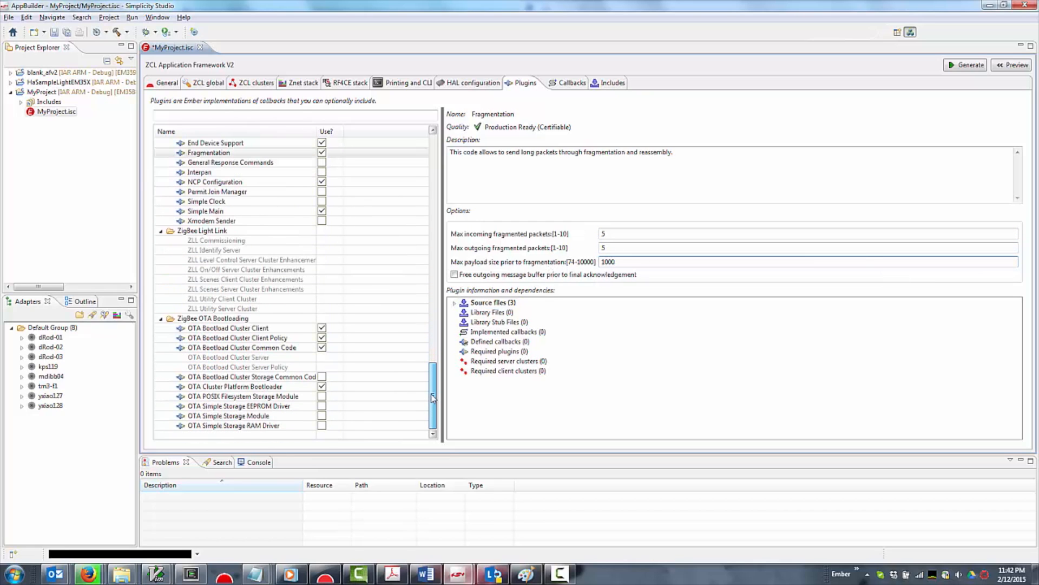
left_click(322, 407)
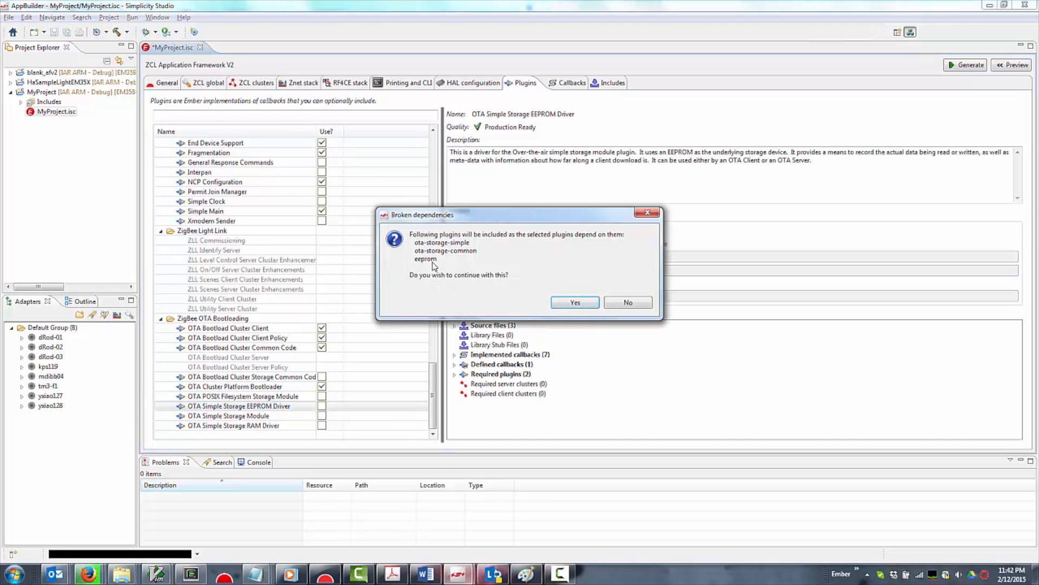
left_click(569, 303)
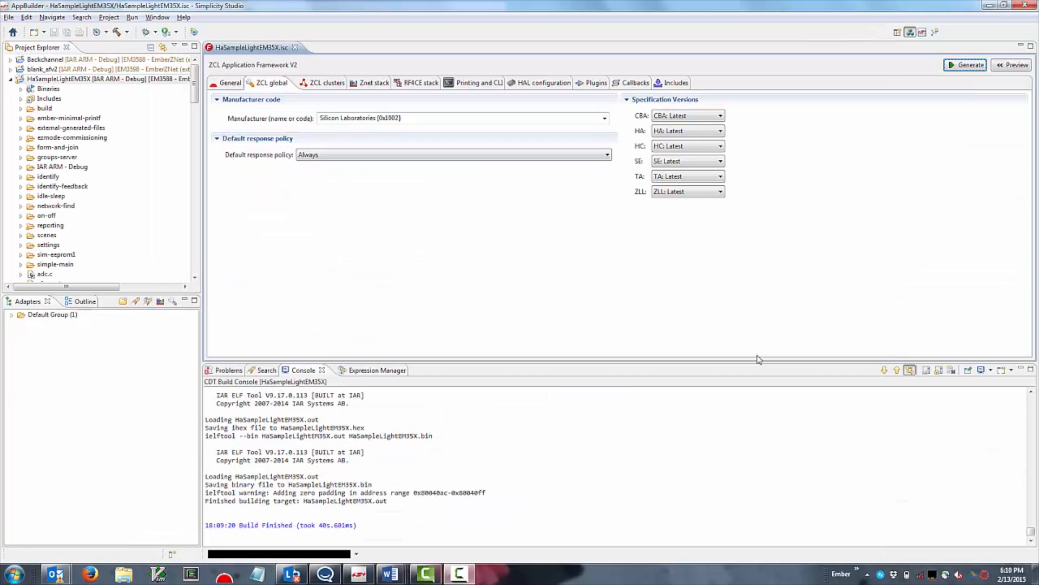
Set the HAL platform of the HaSampleLightEM35X project to EM3597
left_click(555, 85)
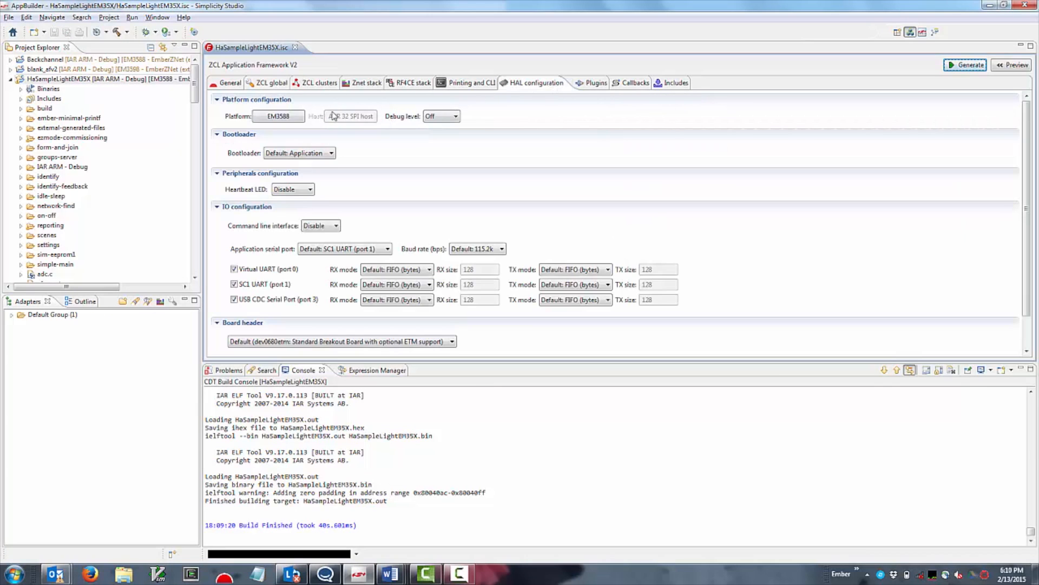
left_click(294, 120)
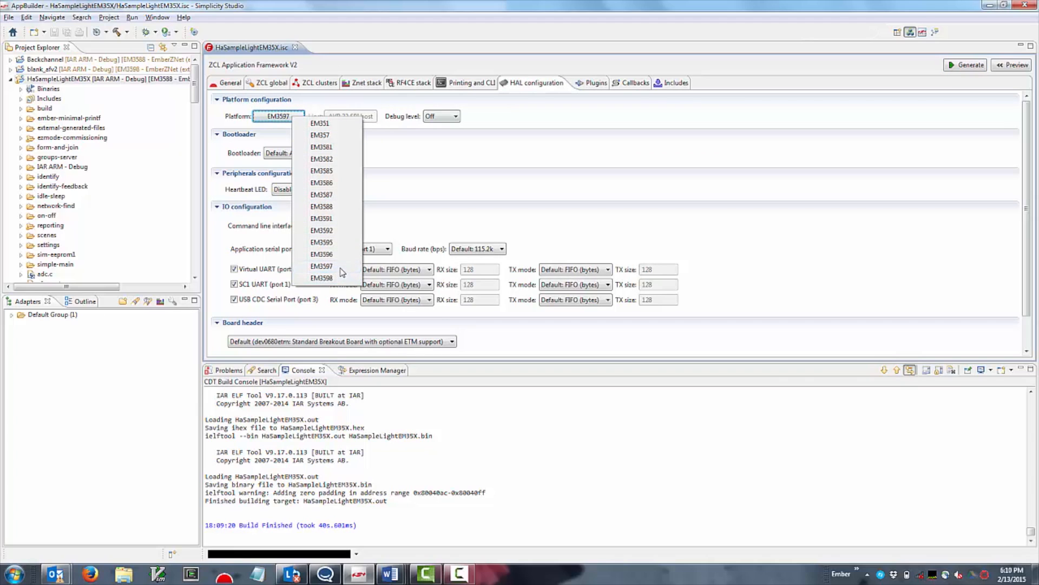
left_click(322, 267)
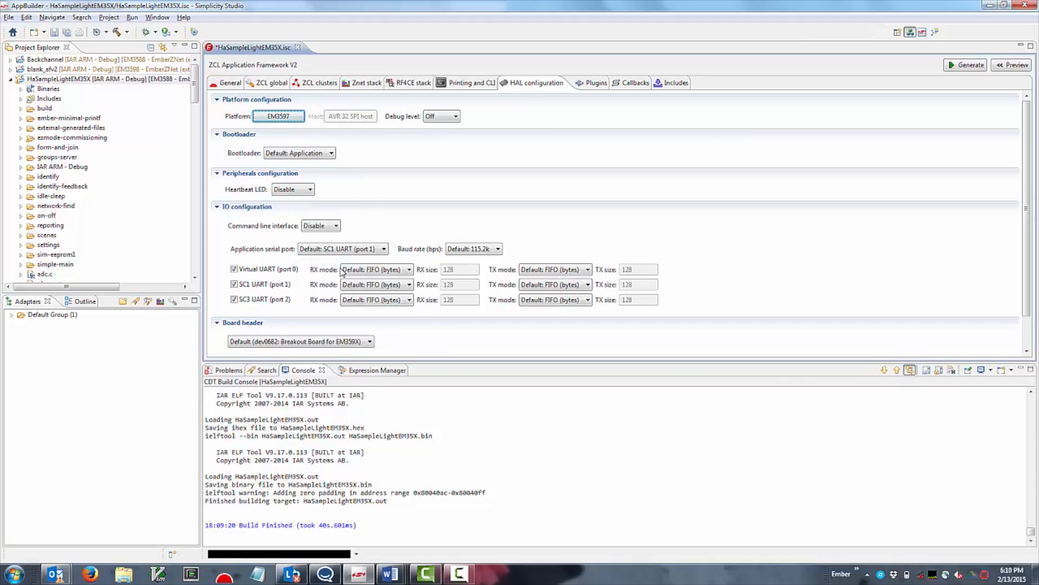
Generate the HaSampleLightEM35X files, overwriting the preselected existing files with .bak backups, and build the project
left_click(962, 65)
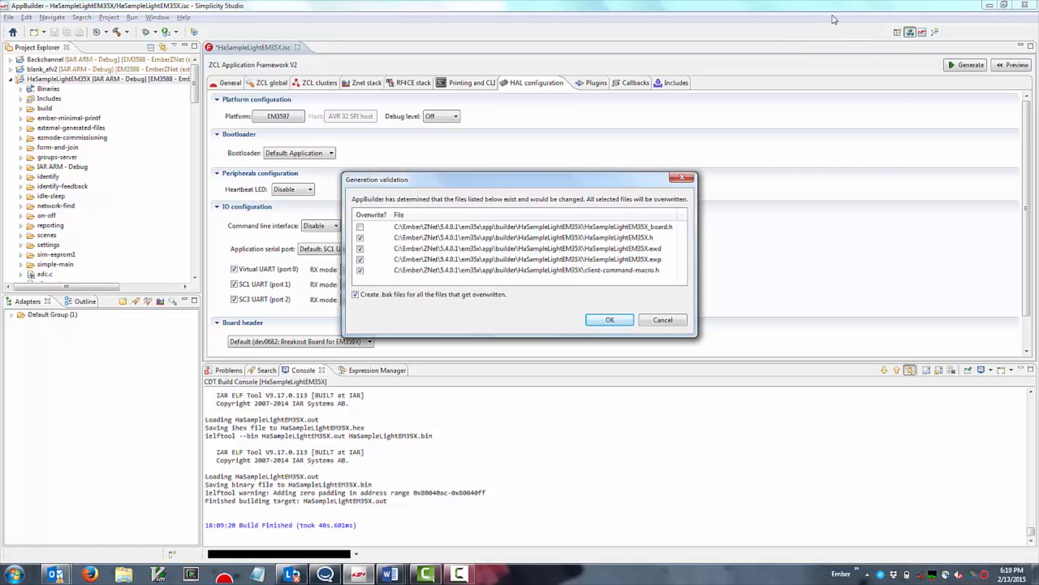
left_click(598, 327)
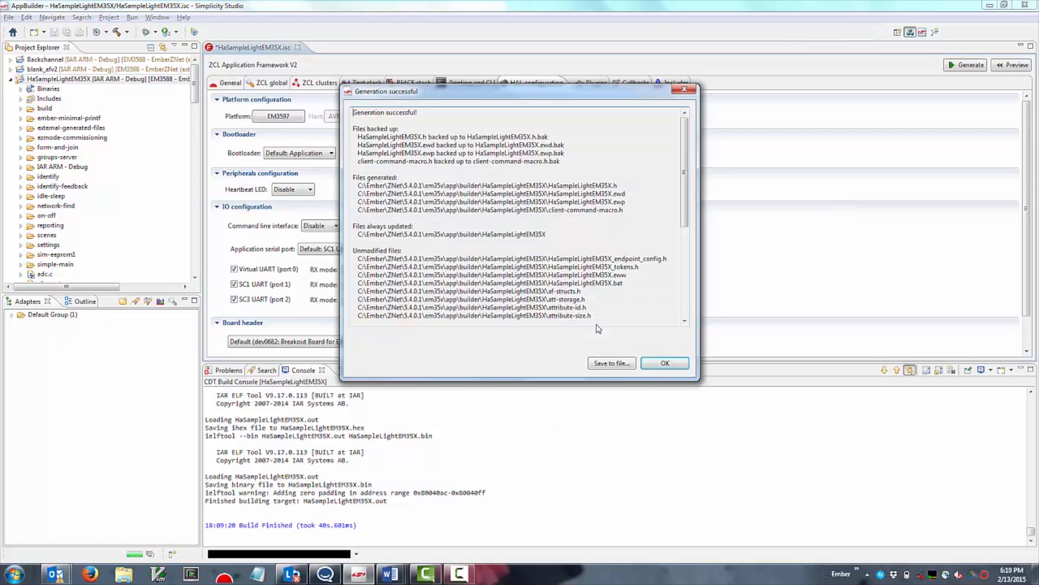
left_click(654, 365)
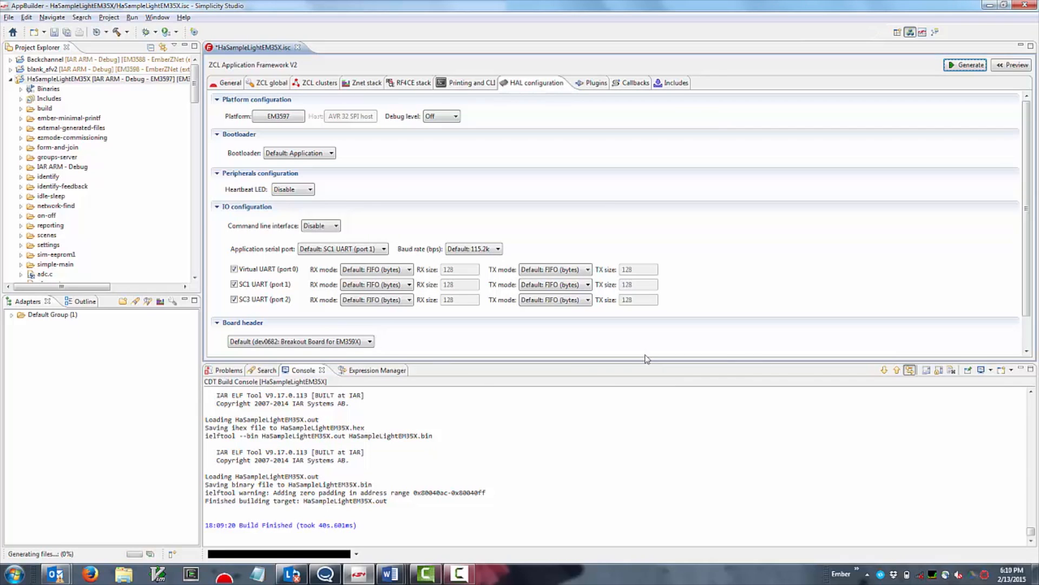
left_click(117, 32)
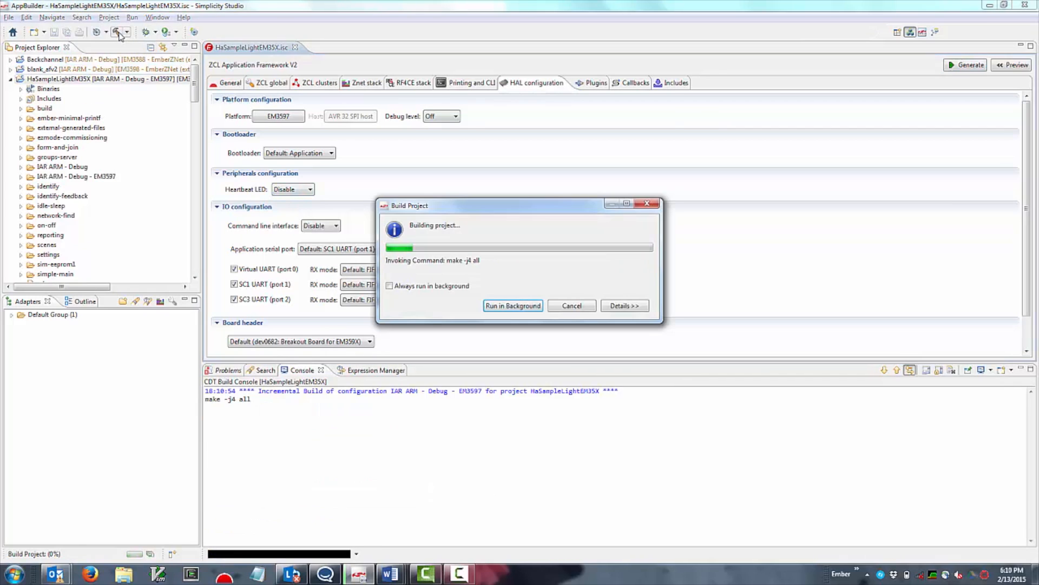